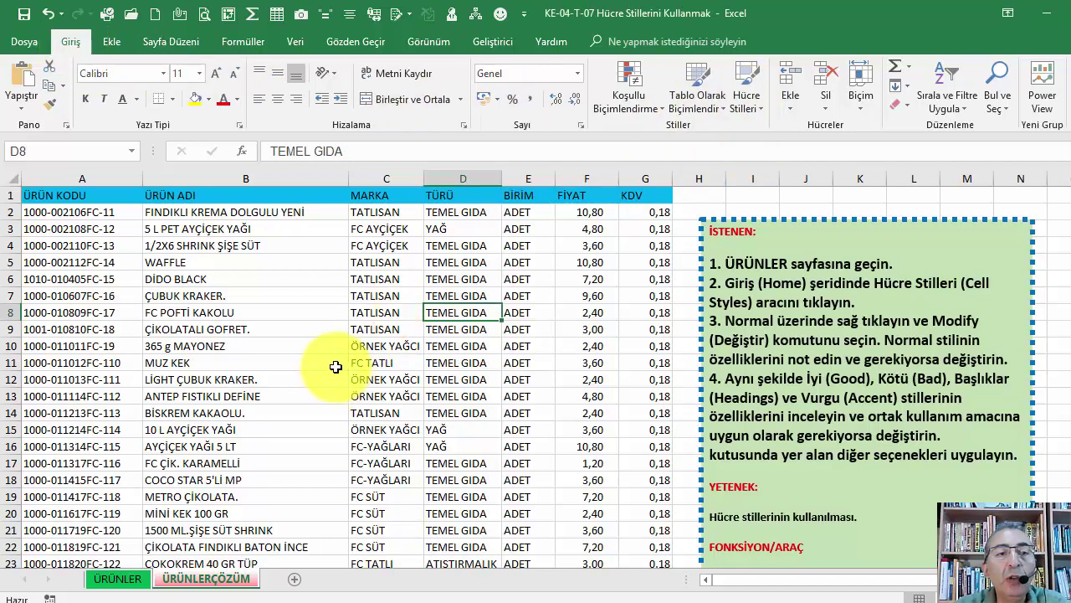
Fill the FC POFTİ KAKOLU cell (B8) yellow.
{"action": "scroll", "coordinate": [318, 331], "scroll_direction": "down", "scroll_amount": 4}
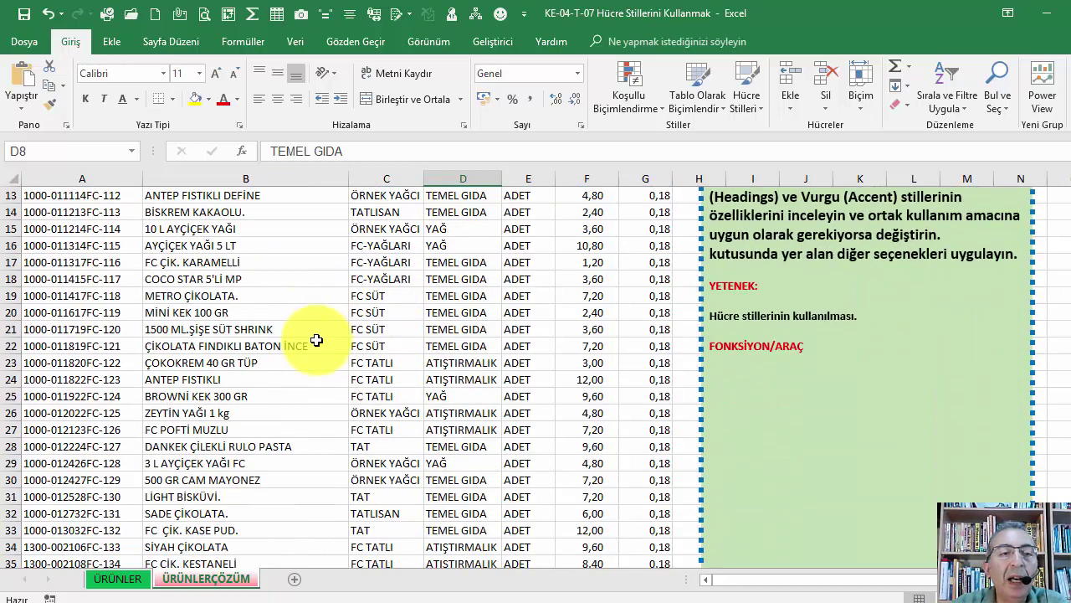
{"action": "scroll", "coordinate": [310, 339], "scroll_direction": "up", "scroll_amount": 4}
{"action": "left_click", "coordinate": [276, 195]}
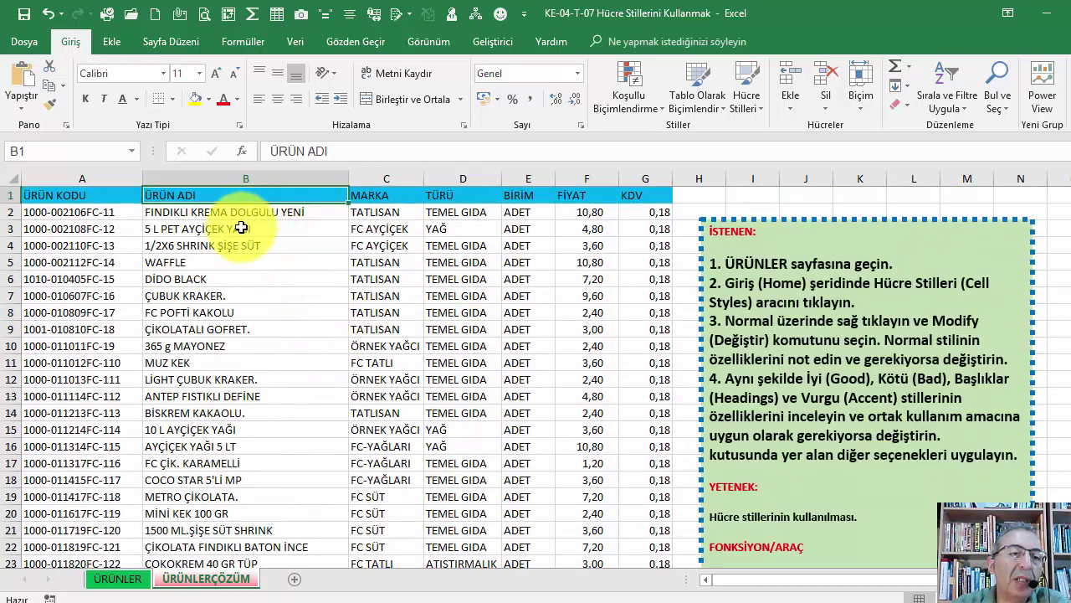
{"action": "left_click", "coordinate": [253, 314]}
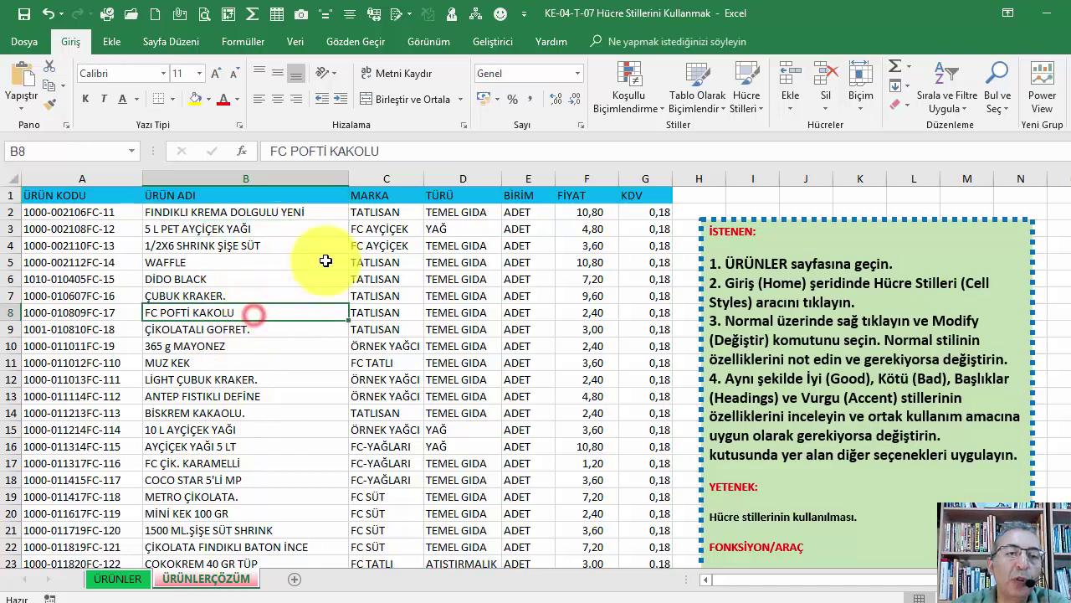
{"action": "left_click", "coordinate": [197, 104]}
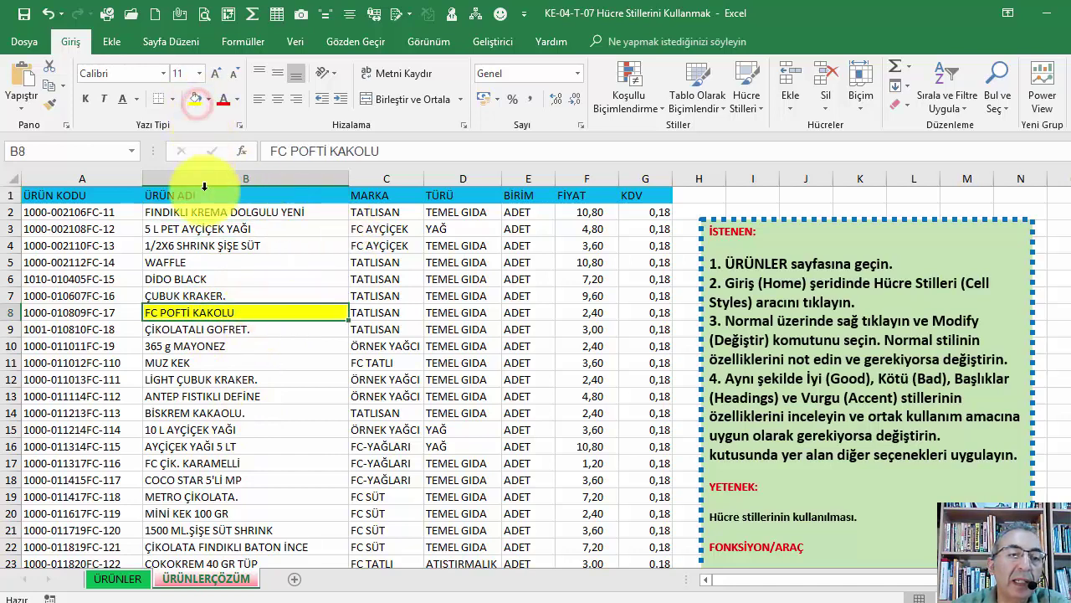
Fill the ANTEP FISTIKLI DEFINE cell (B13) red.
{"action": "left_click", "coordinate": [188, 389]}
{"action": "left_click", "coordinate": [208, 99]}
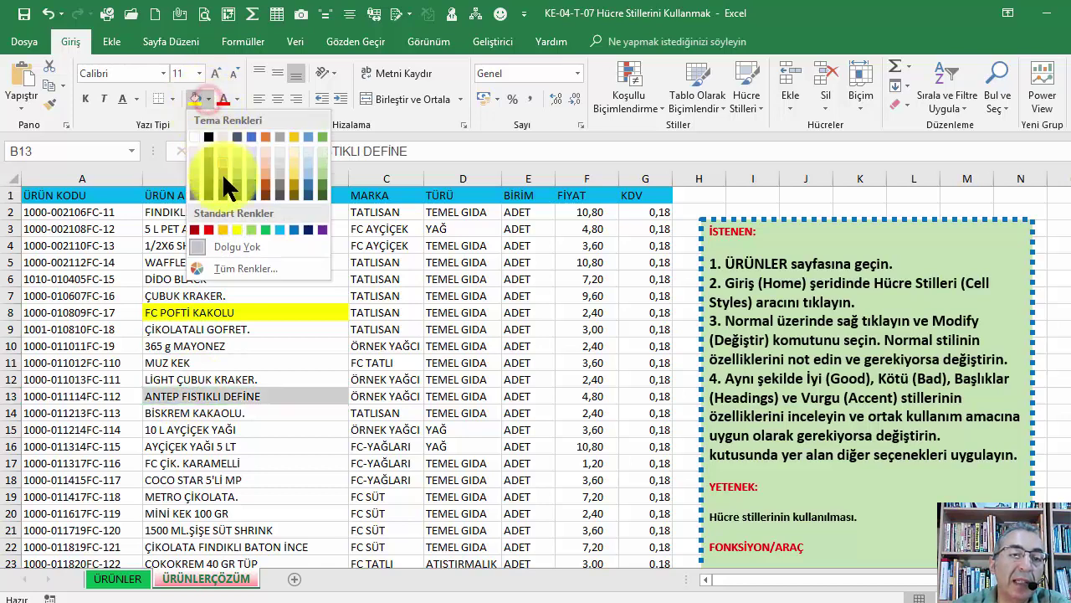
{"action": "left_click", "coordinate": [207, 229]}
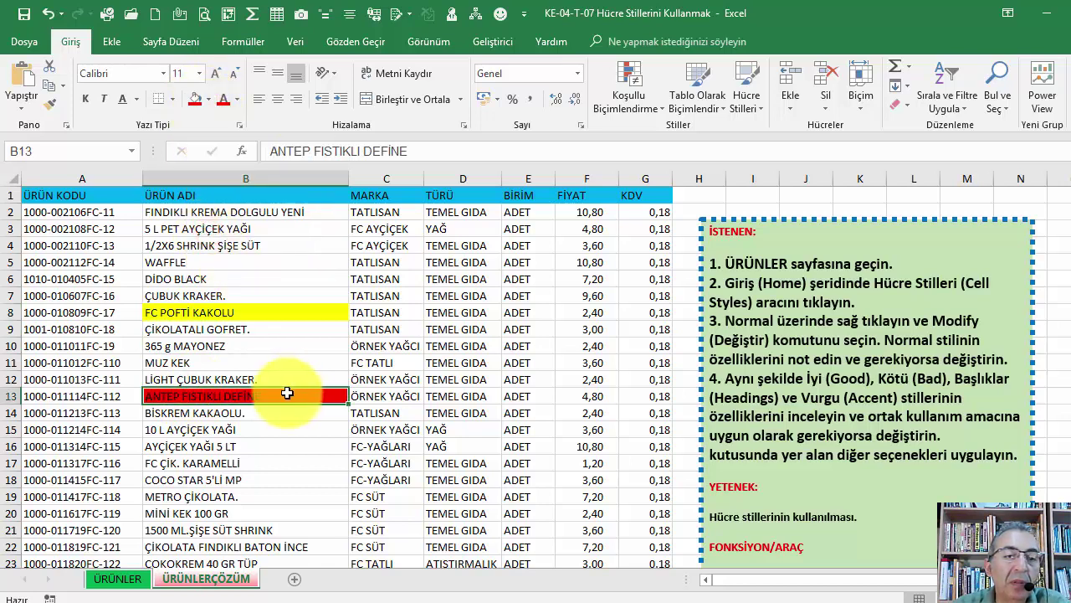
{"action": "scroll", "coordinate": [288, 395], "scroll_direction": "down", "scroll_amount": 3}
{"action": "scroll", "coordinate": [295, 400], "scroll_direction": "up", "scroll_amount": 3}
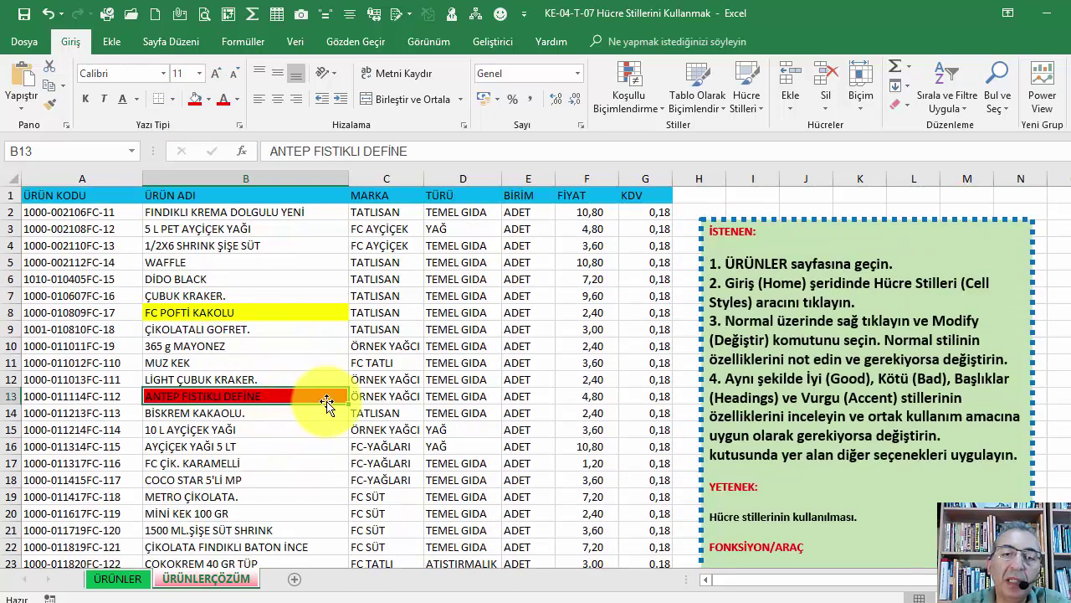
Nudge the instructions box aside and fill COCO STAR 5'Lİ MP (B18) orange.
{"action": "left_click", "coordinate": [720, 219]}
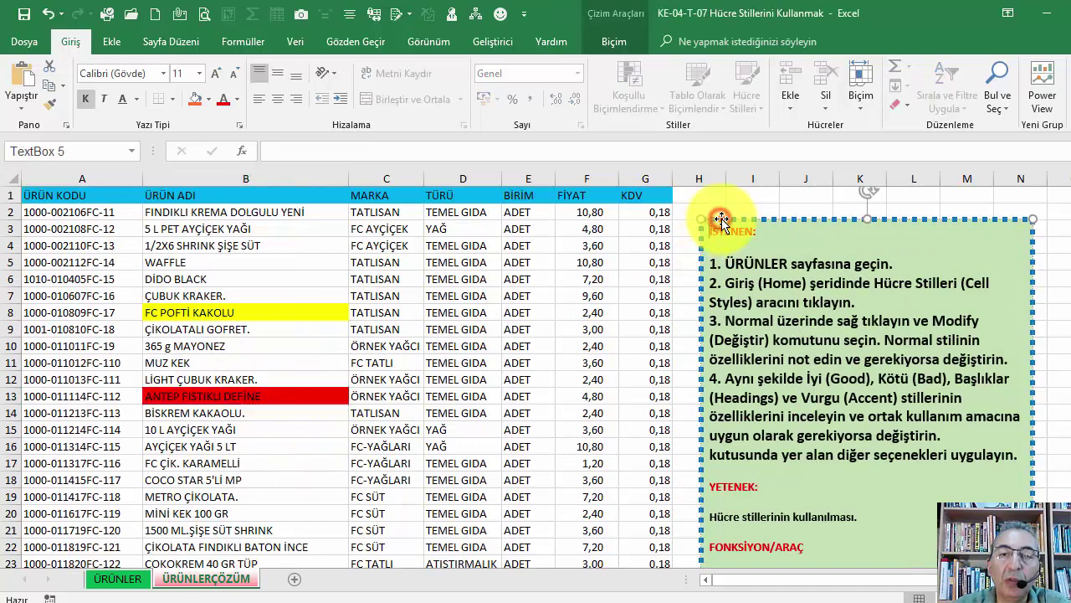
{"action": "left_click_drag", "start_coordinate": [721, 220], "coordinate": [744, 206]}
{"action": "left_click", "coordinate": [254, 425]}
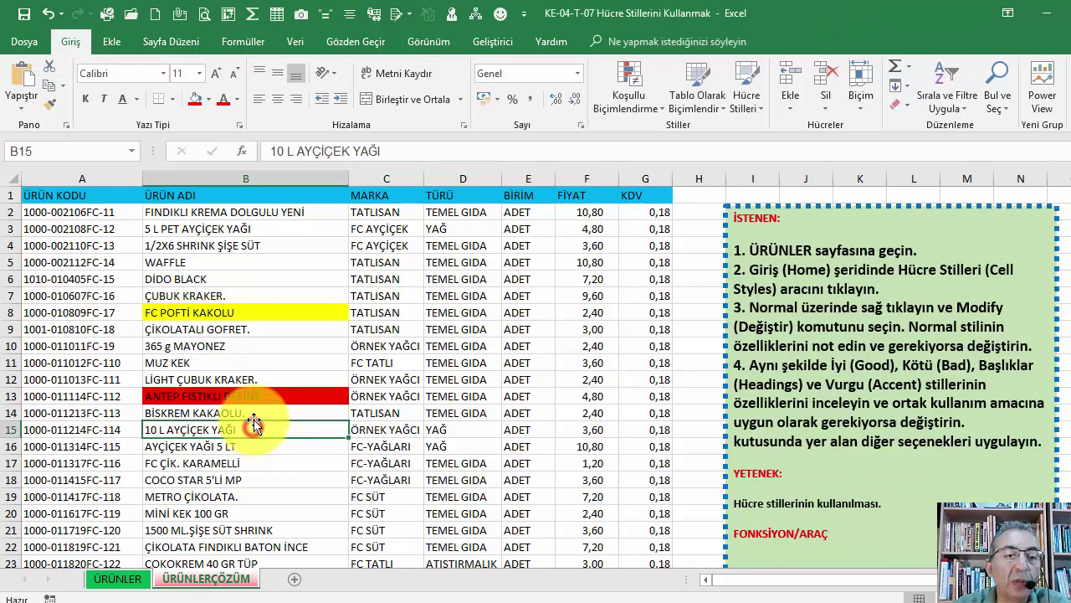
{"action": "left_click", "coordinate": [239, 368]}
{"action": "left_click", "coordinate": [192, 477]}
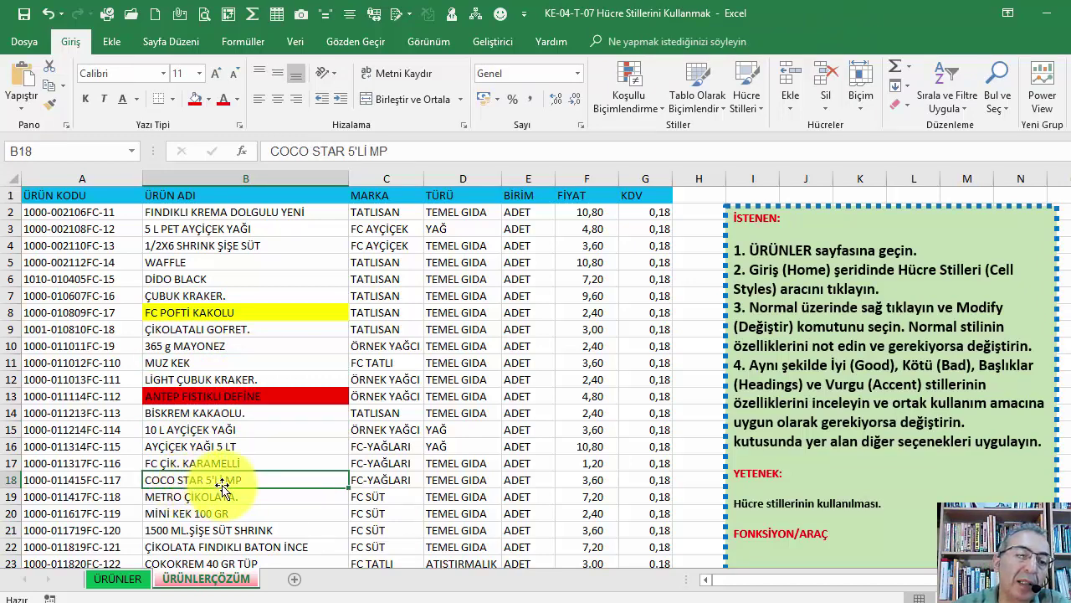
{"action": "left_click", "coordinate": [212, 100]}
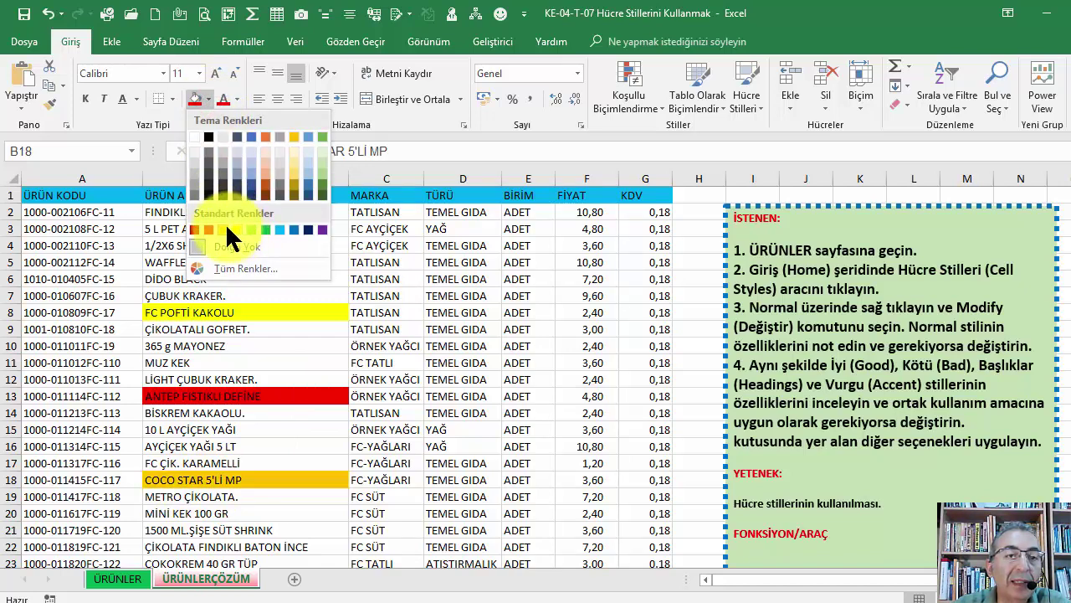
{"action": "left_click", "coordinate": [227, 227]}
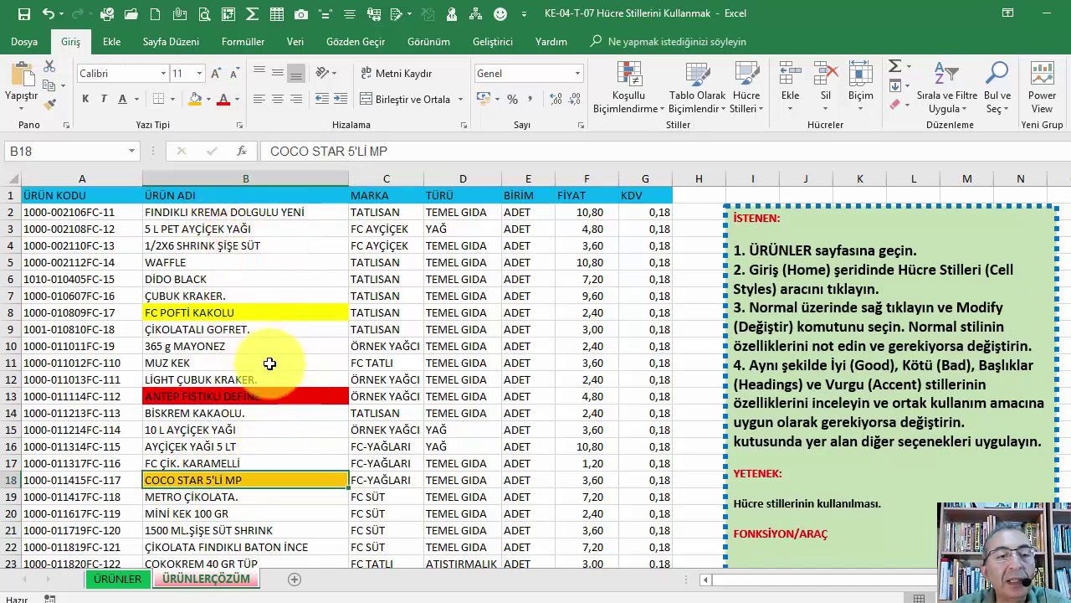
{"action": "left_click", "coordinate": [251, 397]}
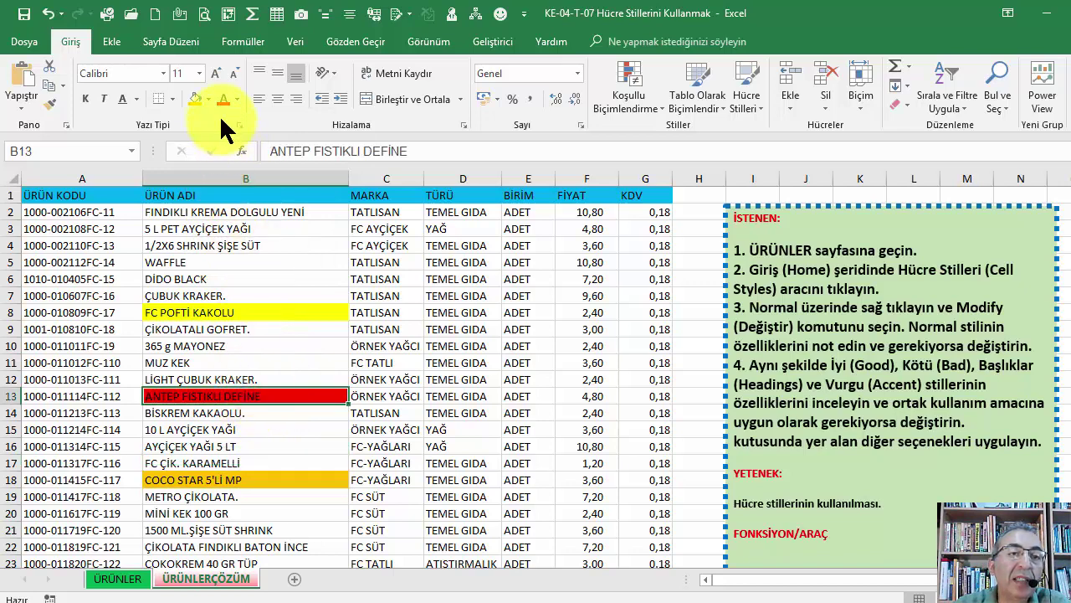
{"action": "left_click", "coordinate": [250, 280]}
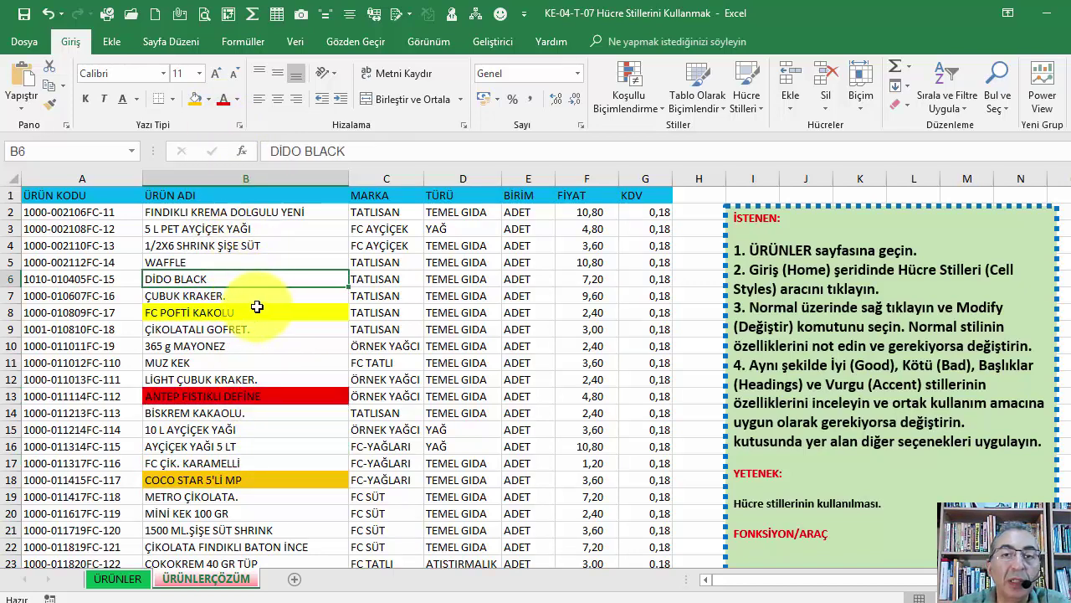
Apply the Kötü cell style to product names B2 and B3.
{"action": "left_click", "coordinate": [251, 212]}
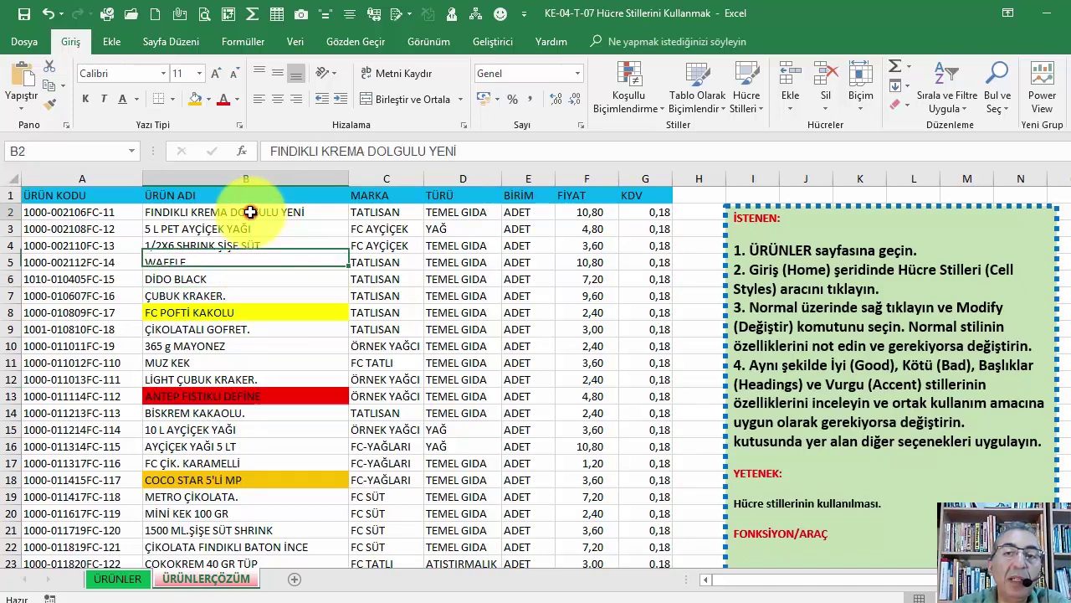
{"action": "left_click", "coordinate": [753, 109]}
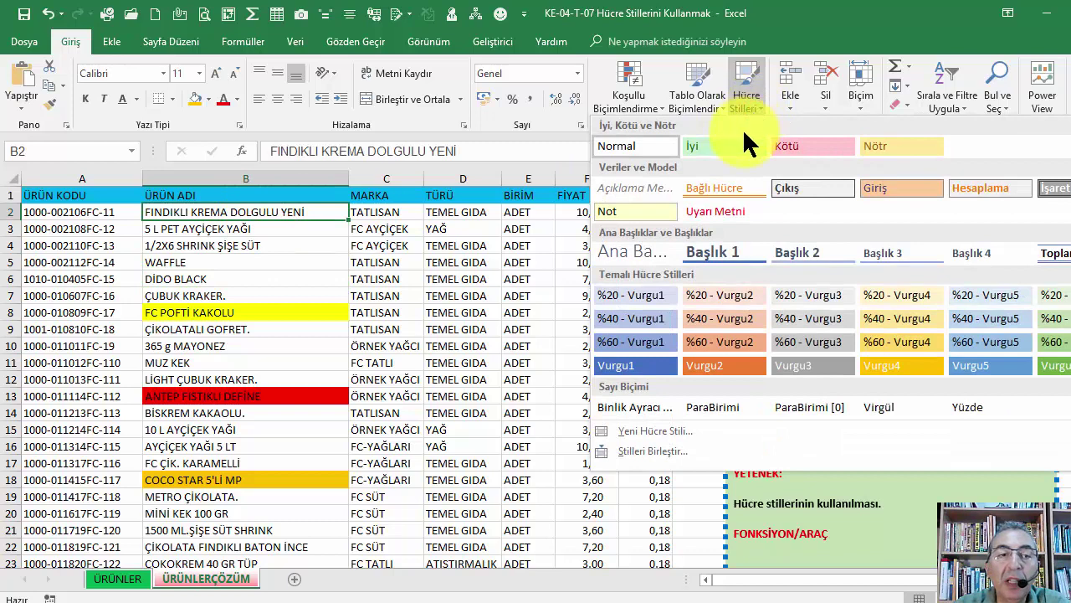
{"action": "left_click", "coordinate": [806, 149]}
{"action": "left_click", "coordinate": [287, 228]}
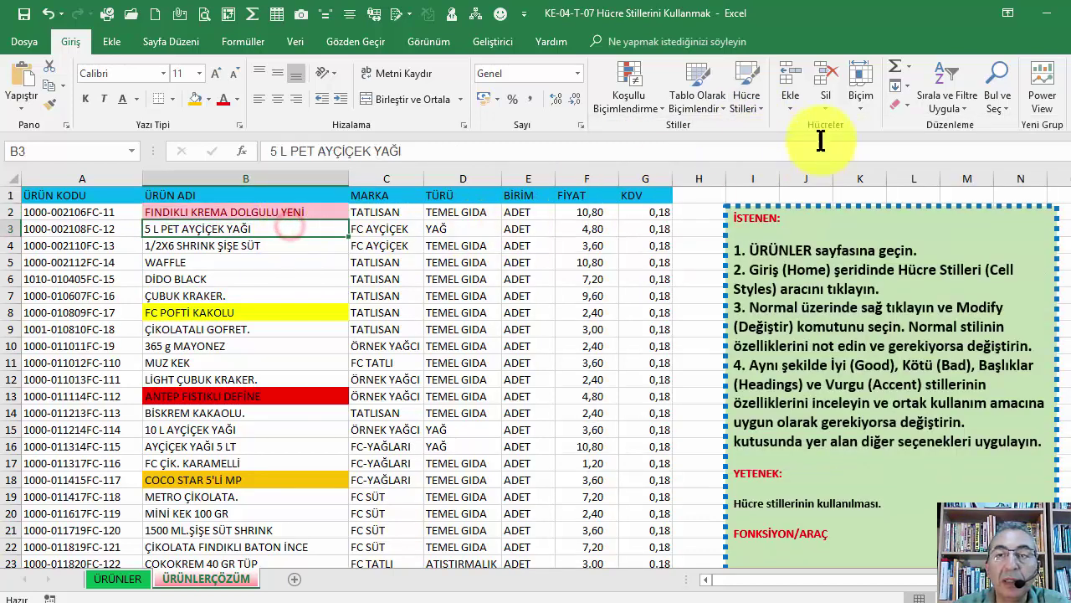
{"action": "left_click", "coordinate": [753, 101]}
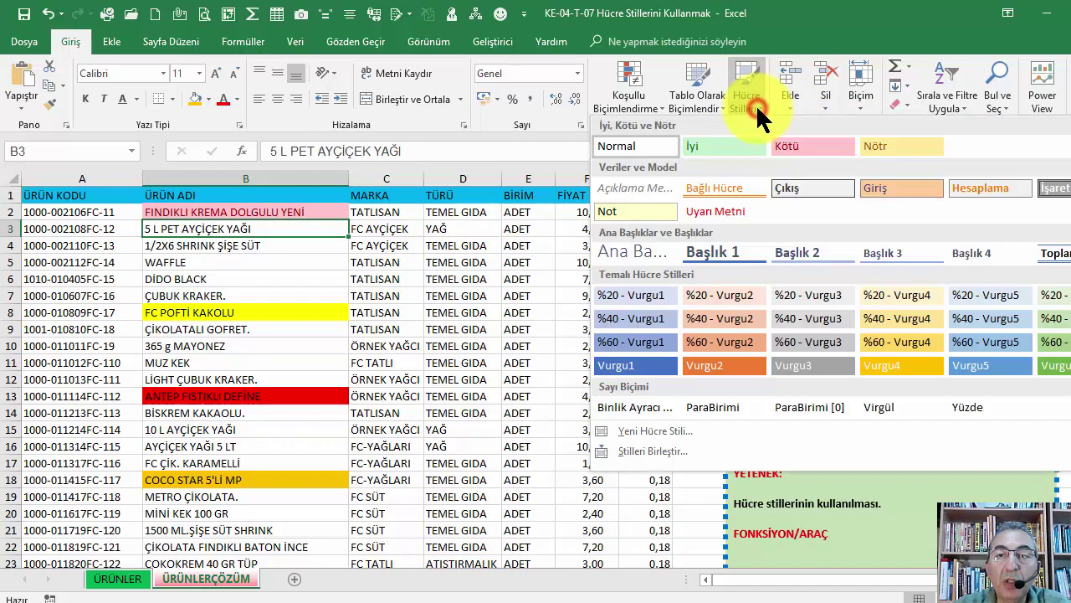
{"action": "left_click", "coordinate": [808, 149]}
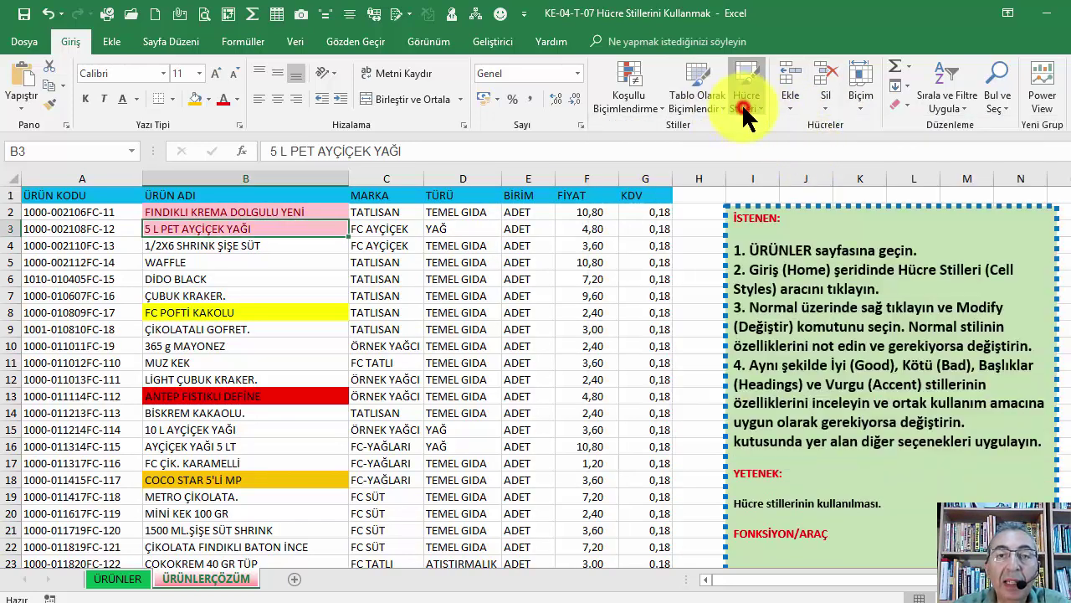
{"action": "left_click", "coordinate": [745, 100]}
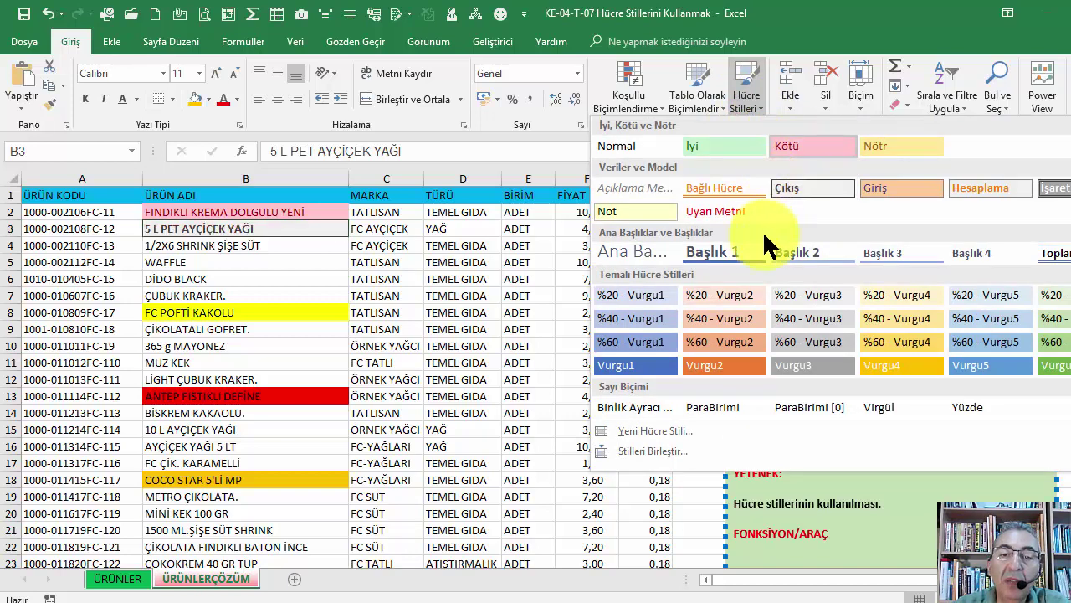
{"action": "left_click", "coordinate": [250, 255]}
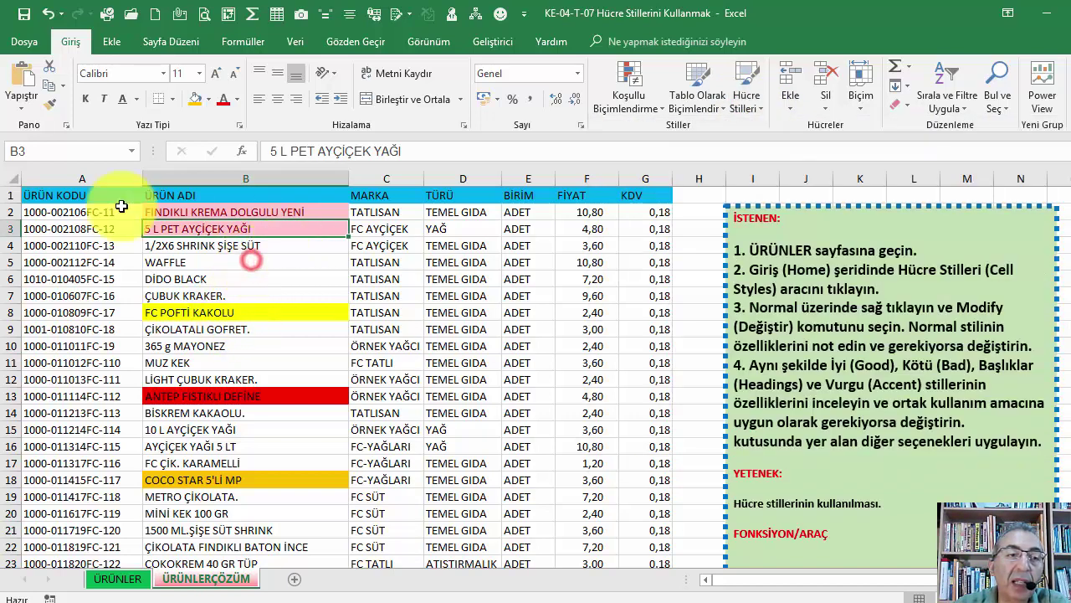
{"action": "left_click_drag", "start_coordinate": [55, 195], "coordinate": [650, 180]}
Style header row A1:G1 with %60 - Vurgu1.
{"action": "left_click", "coordinate": [747, 88]}
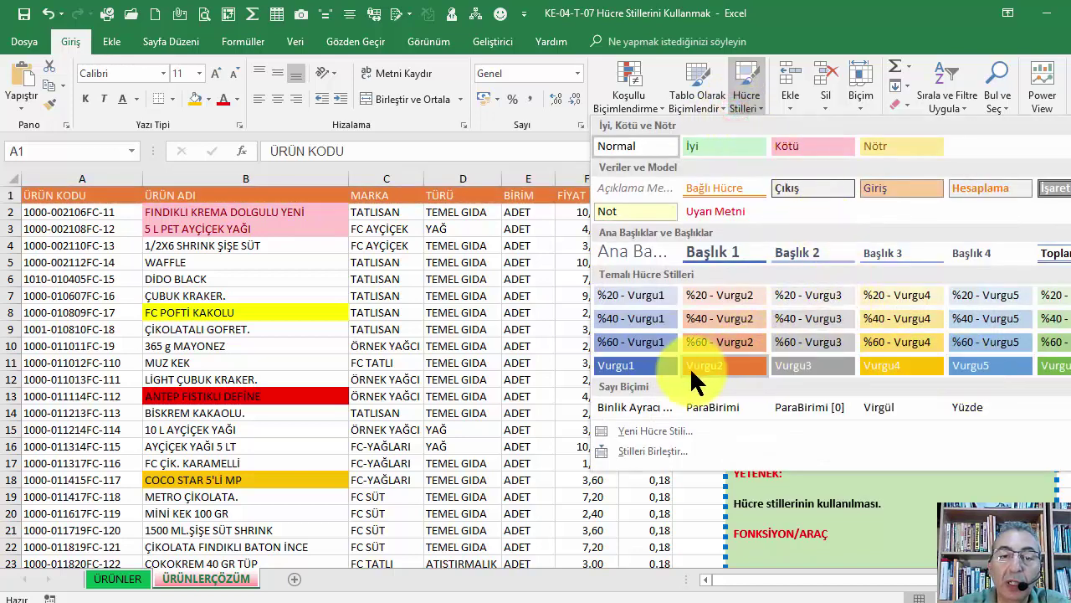
{"action": "left_click", "coordinate": [638, 336]}
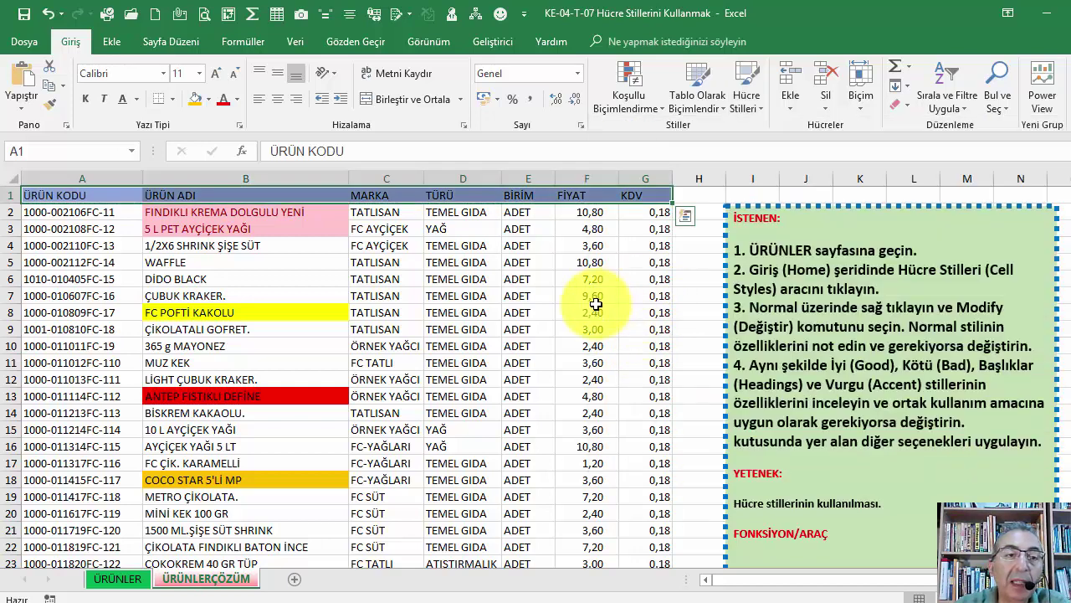
{"action": "left_click", "coordinate": [744, 99]}
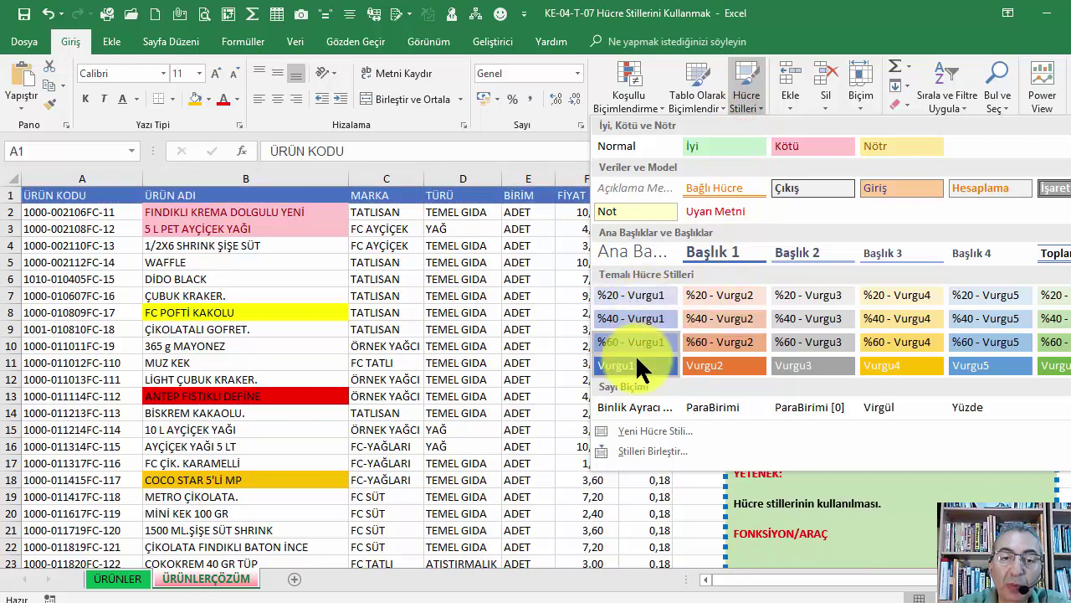
Modify the %20 - Vurgu1 cell style to use a purple fill.
{"action": "right_click", "coordinate": [653, 295]}
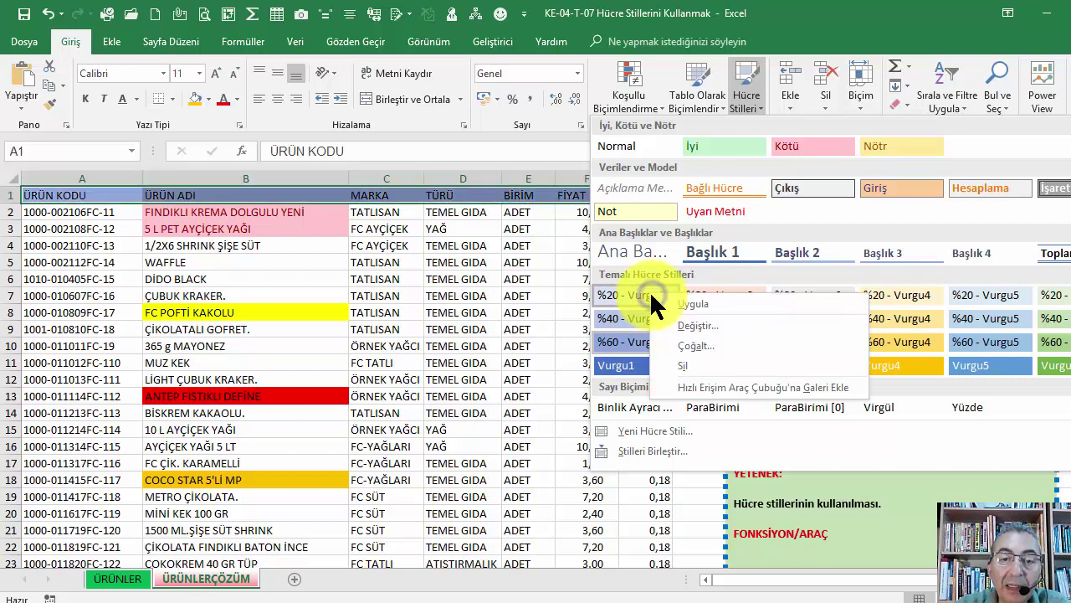
{"action": "left_click", "coordinate": [686, 324]}
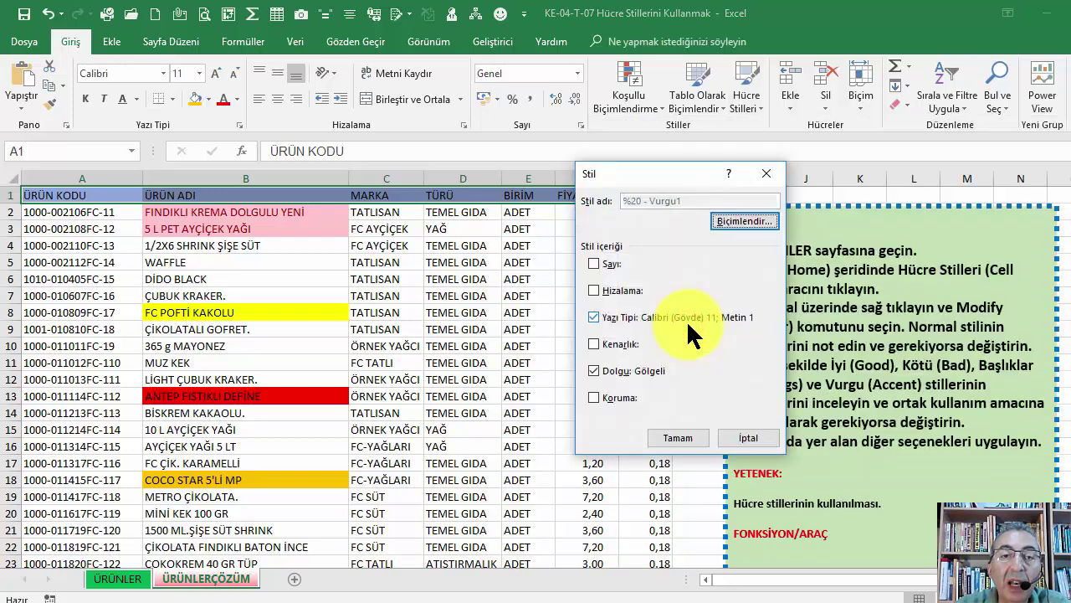
{"action": "left_click", "coordinate": [741, 221]}
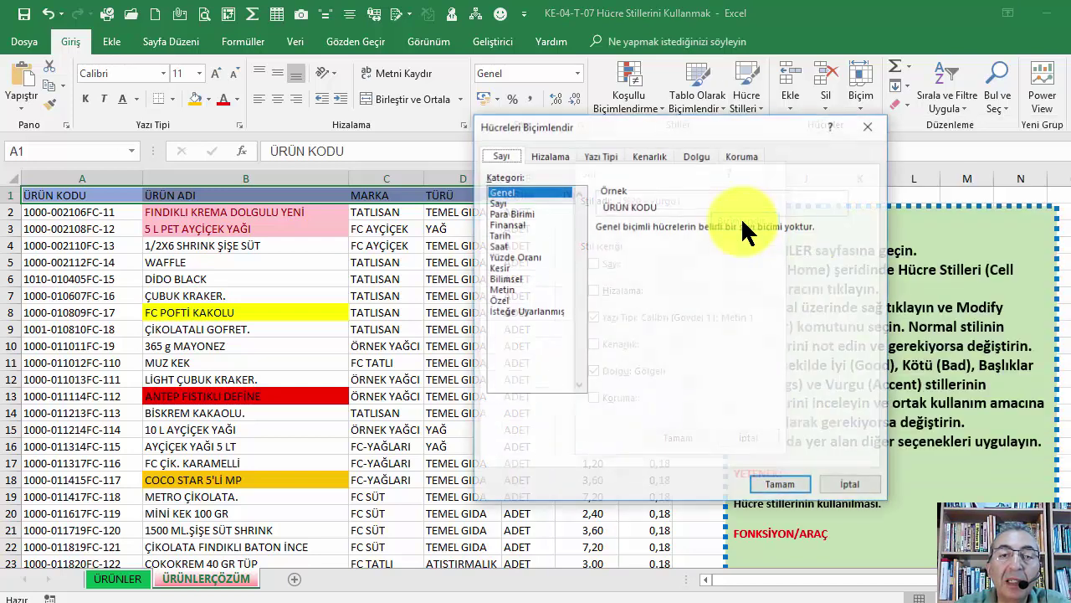
{"action": "left_click", "coordinate": [696, 156]}
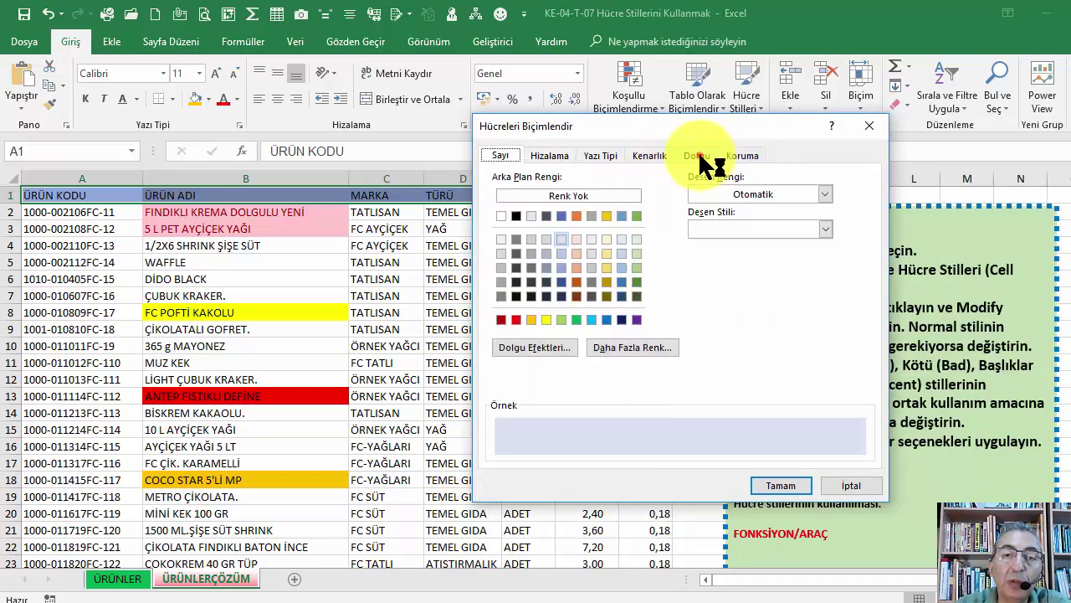
{"action": "left_click", "coordinate": [636, 319]}
{"action": "left_click", "coordinate": [778, 484]}
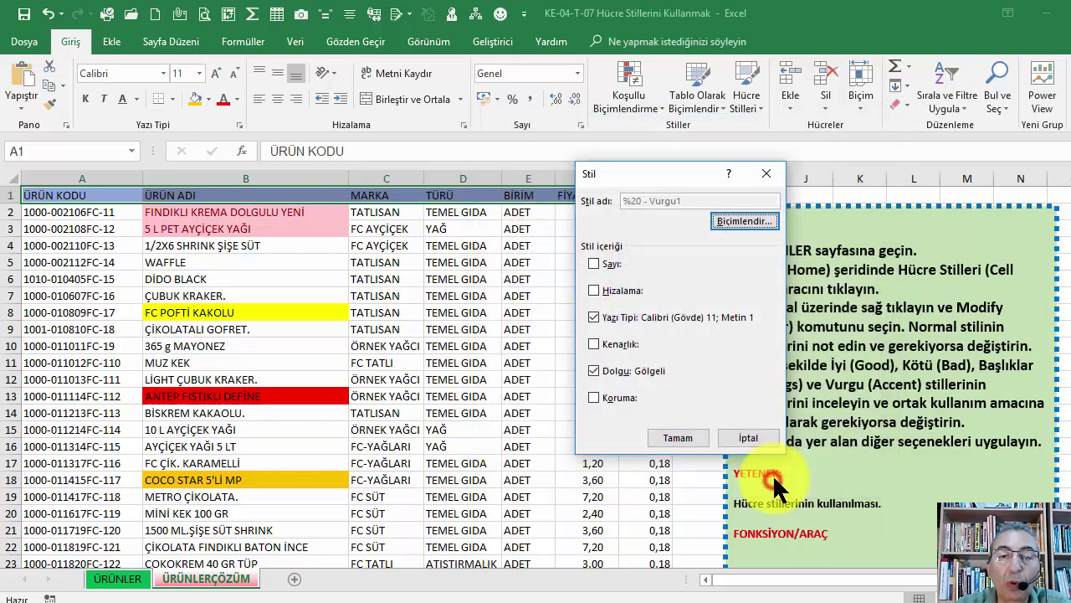
{"action": "left_click", "coordinate": [680, 436]}
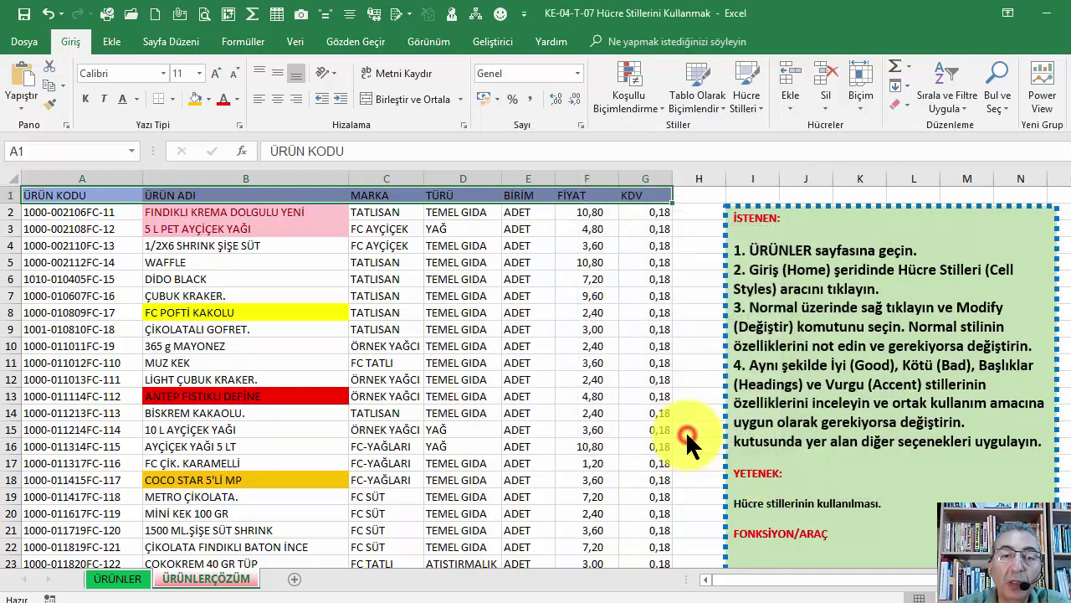
{"action": "left_click", "coordinate": [750, 105]}
{"action": "key", "text": "Escape"}
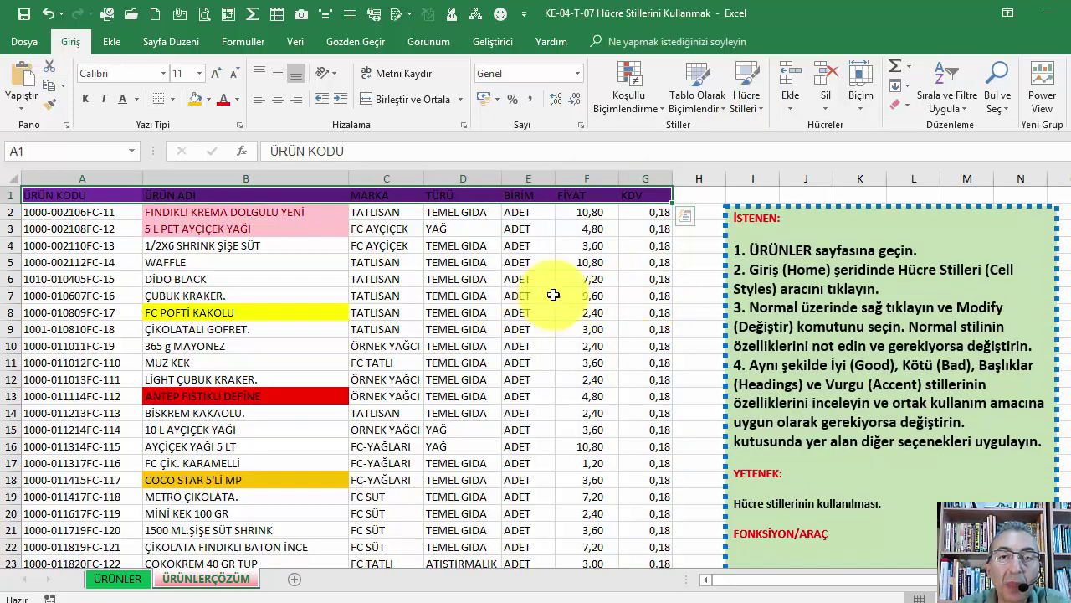
{"action": "scroll", "coordinate": [396, 295], "scroll_direction": "down", "scroll_amount": 2}
{"action": "scroll", "coordinate": [396, 294], "scroll_direction": "up", "scroll_amount": 2}
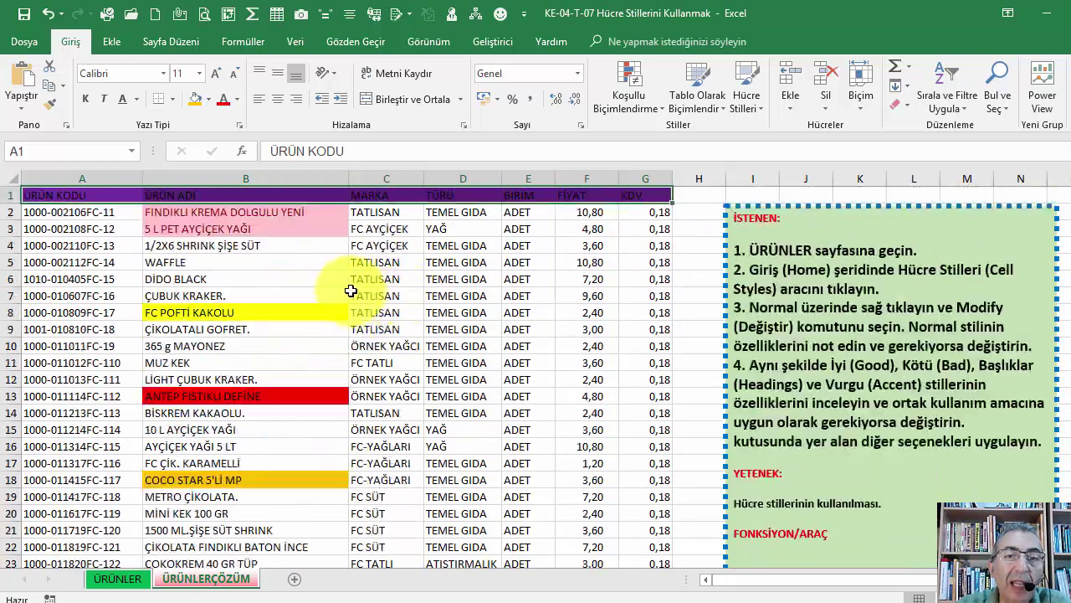
Create a new cell style named 'sorunluürünler' with a red fill.
{"action": "left_click", "coordinate": [750, 104]}
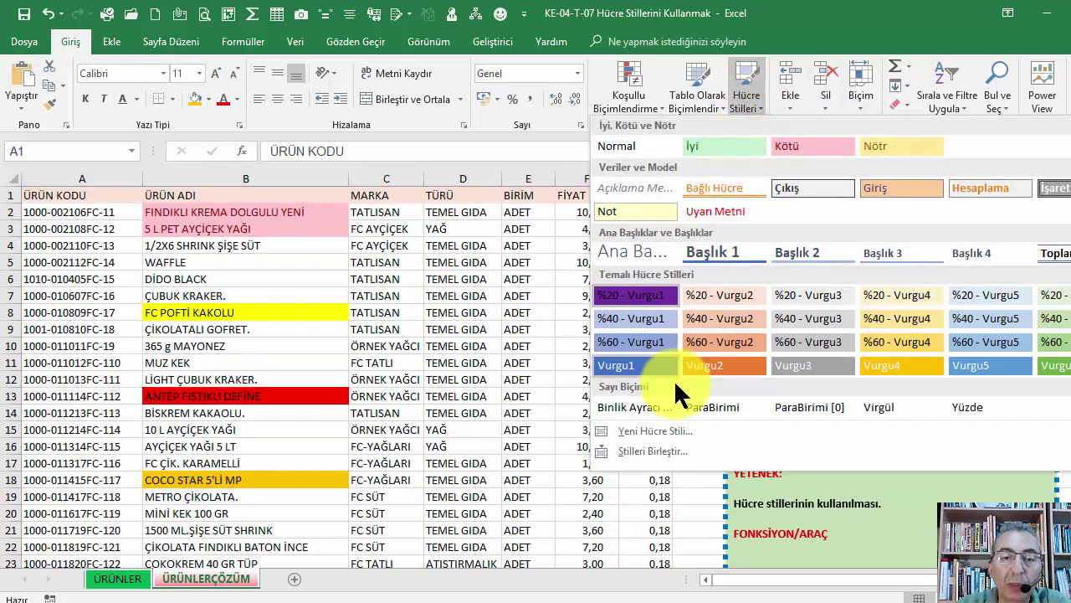
{"action": "left_click", "coordinate": [659, 431]}
{"action": "type", "text": "sorunluürünler"}
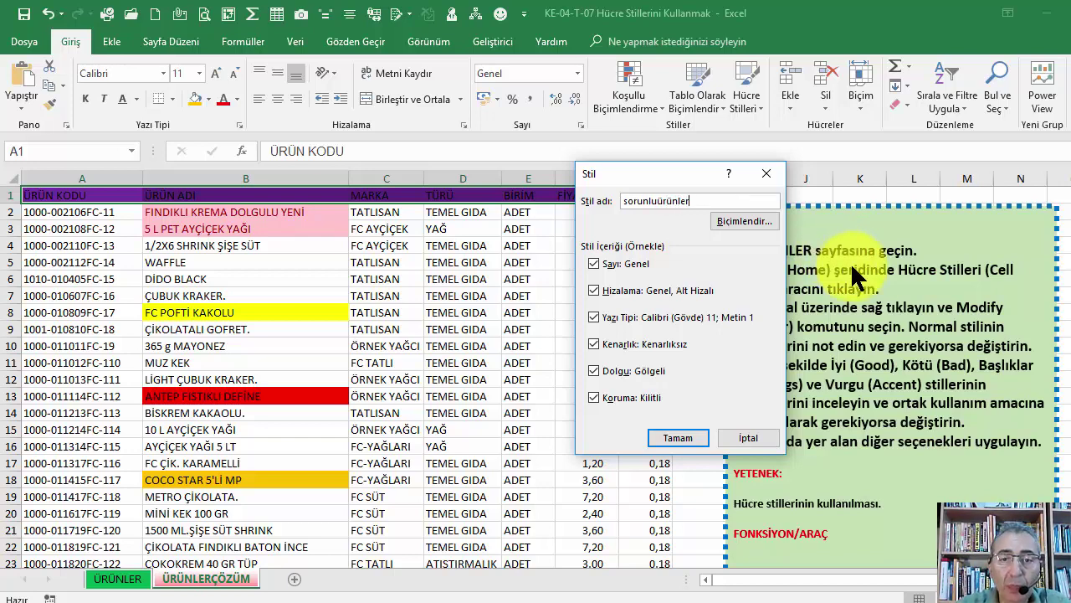
{"action": "left_click", "coordinate": [741, 217]}
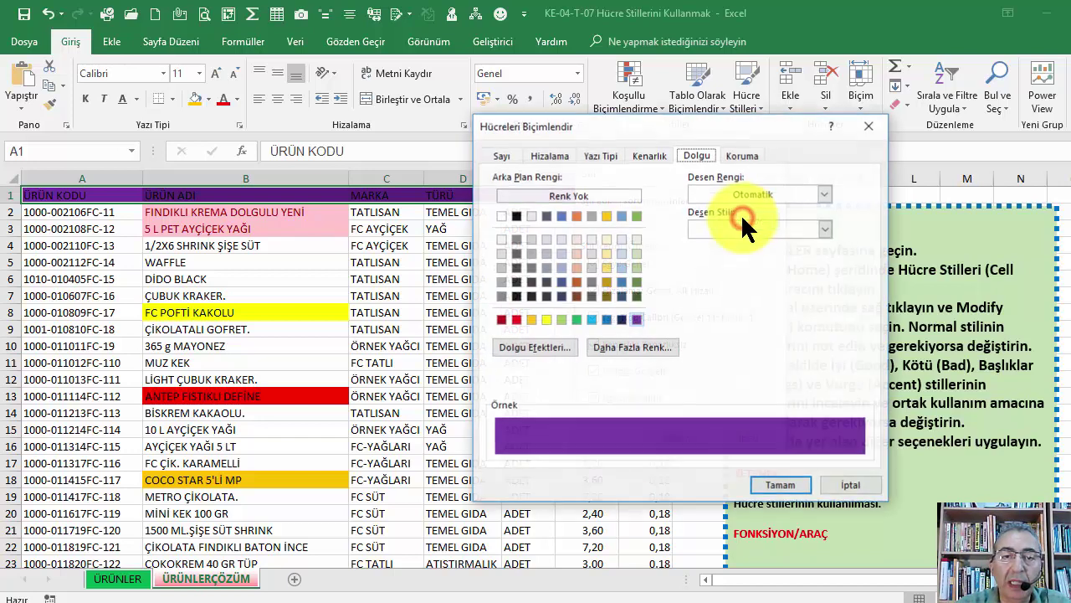
{"action": "left_click", "coordinate": [515, 319]}
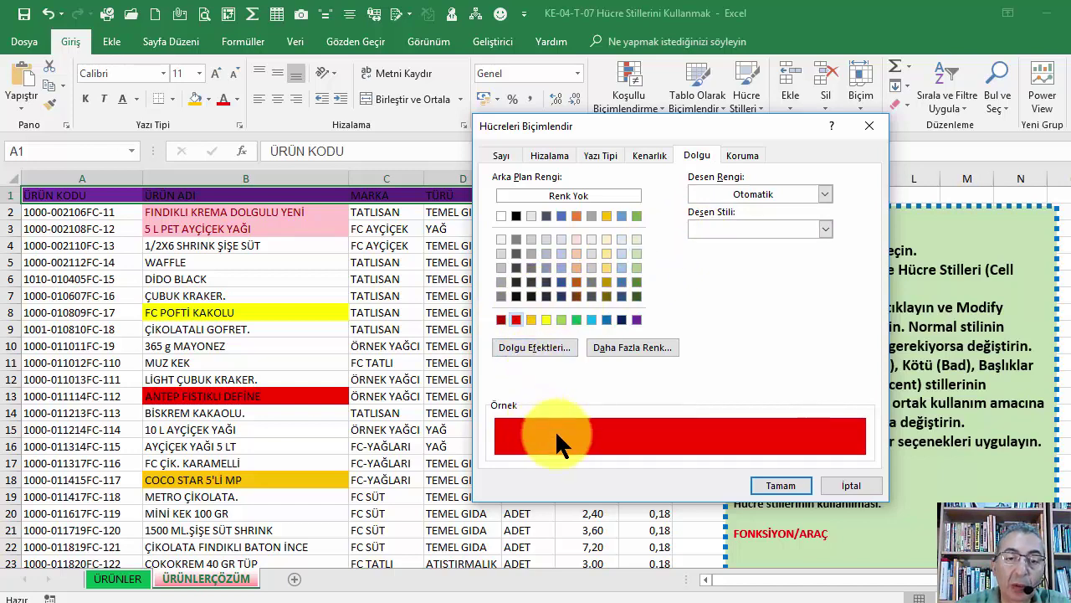
{"action": "left_click", "coordinate": [787, 487]}
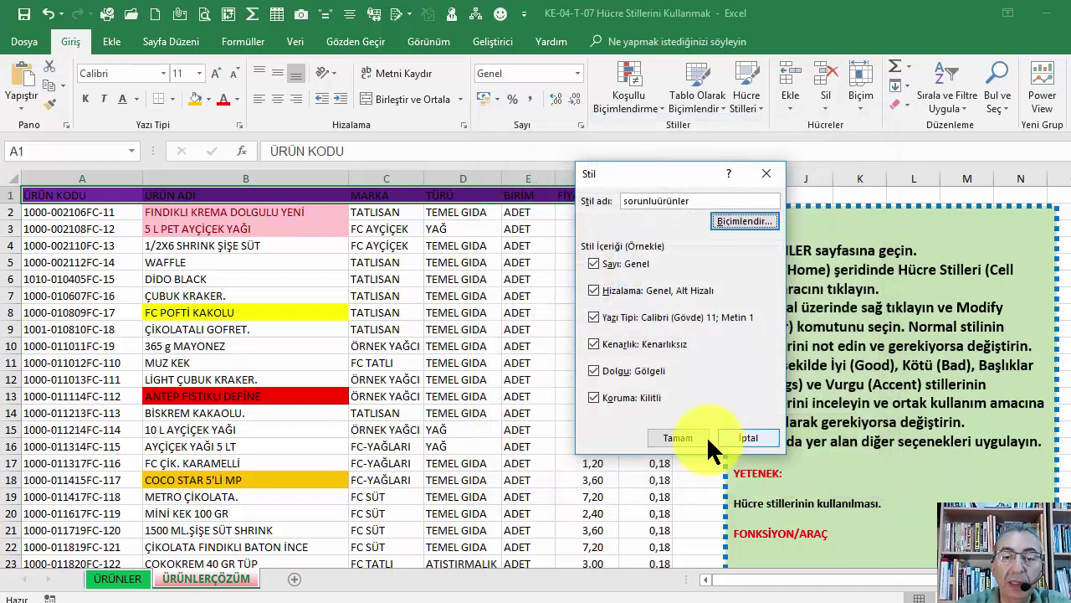
{"action": "left_click", "coordinate": [683, 436]}
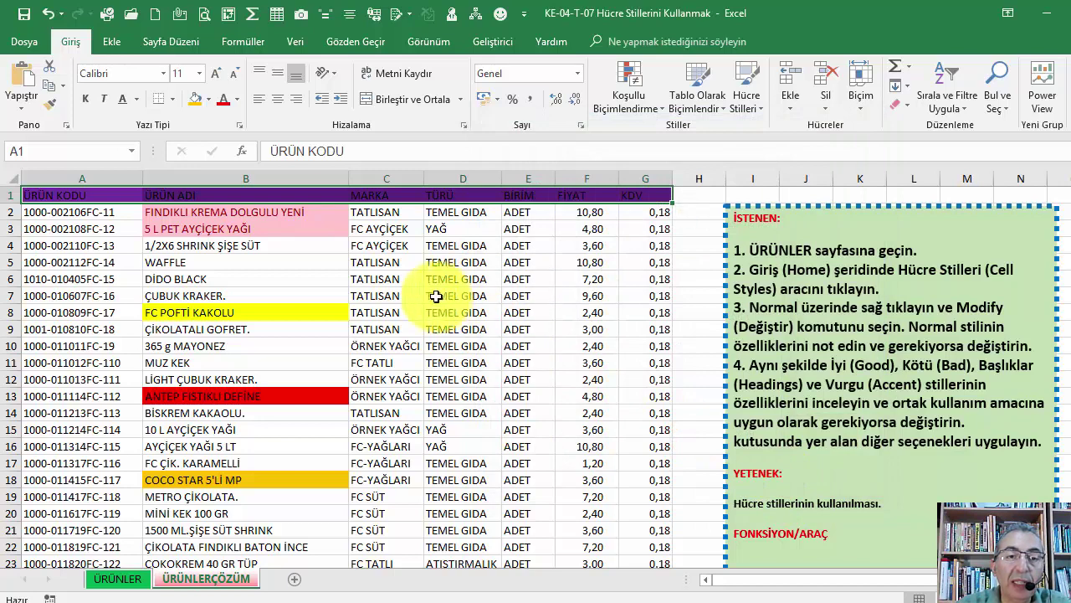
Apply the custom sorunluürünler style to B29, 3 L AYÇİÇEK YAĞI FC.
{"action": "scroll", "coordinate": [253, 405], "scroll_direction": "down", "scroll_amount": 6}
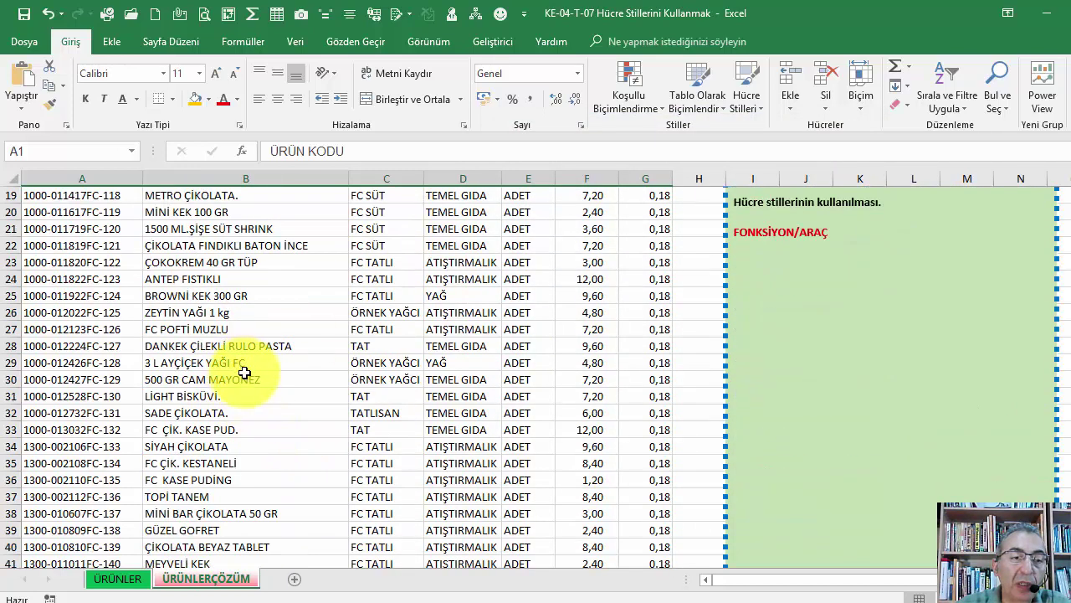
{"action": "left_click", "coordinate": [243, 374]}
{"action": "left_click", "coordinate": [260, 363]}
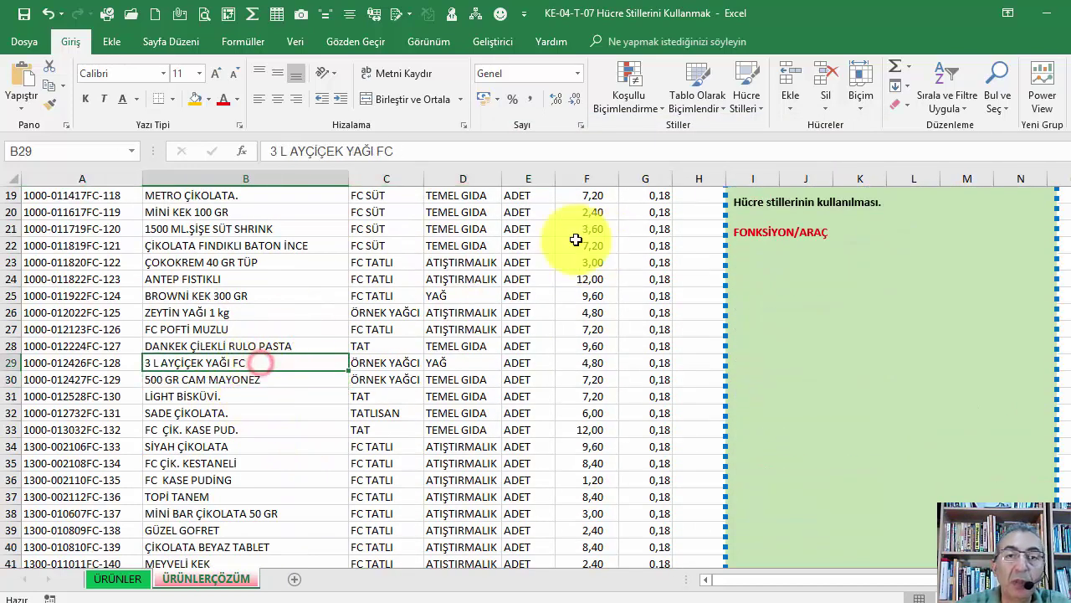
{"action": "left_click", "coordinate": [749, 100]}
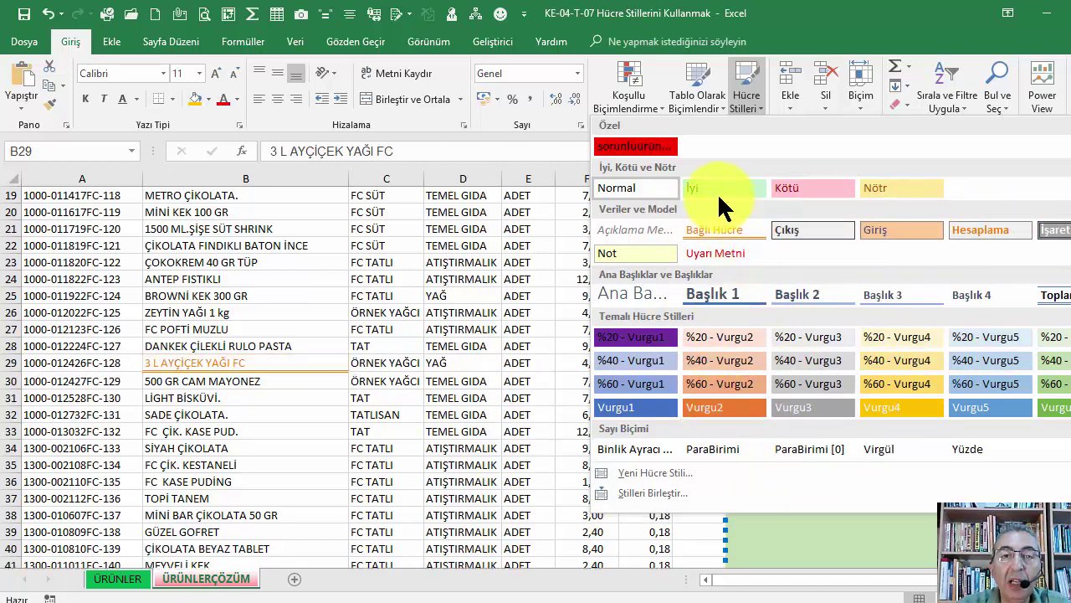
{"action": "left_click", "coordinate": [649, 147]}
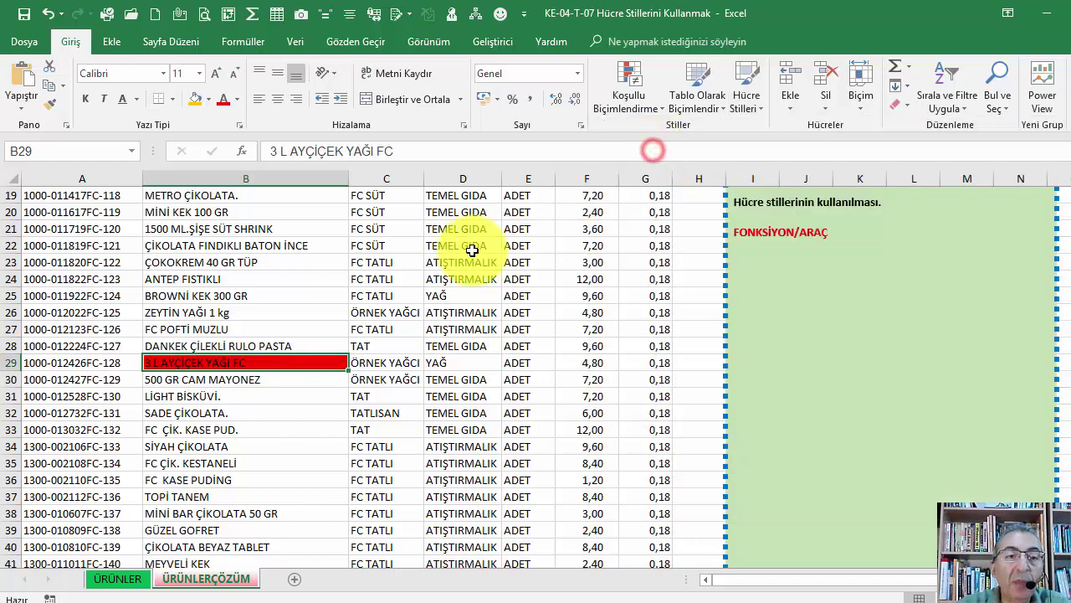
{"action": "left_click", "coordinate": [410, 262]}
{"action": "scroll", "coordinate": [469, 277], "scroll_direction": "up", "scroll_amount": 6}
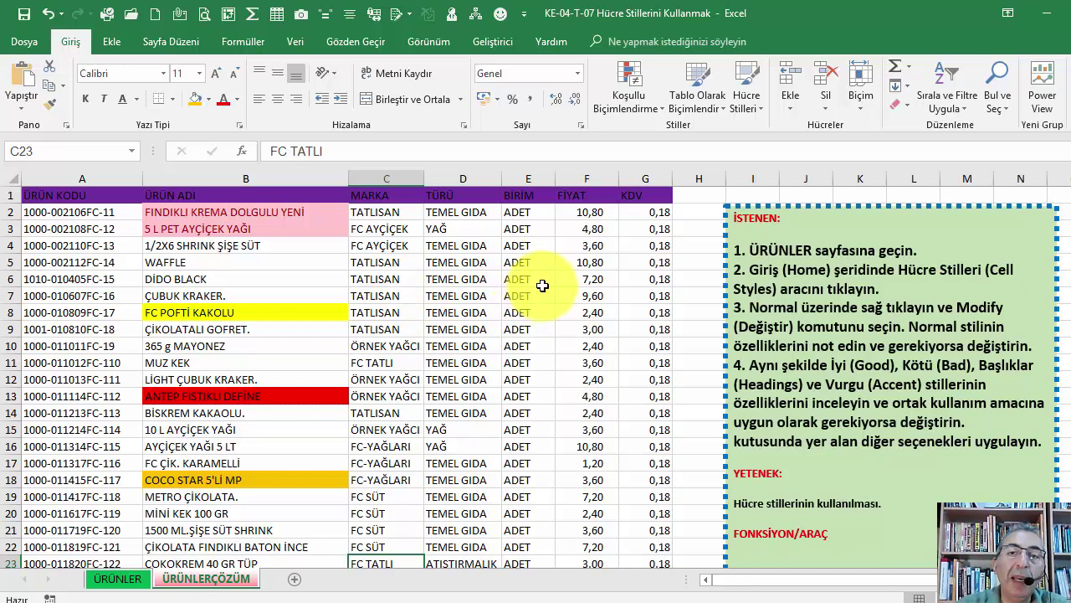
{"action": "left_click", "coordinate": [298, 264]}
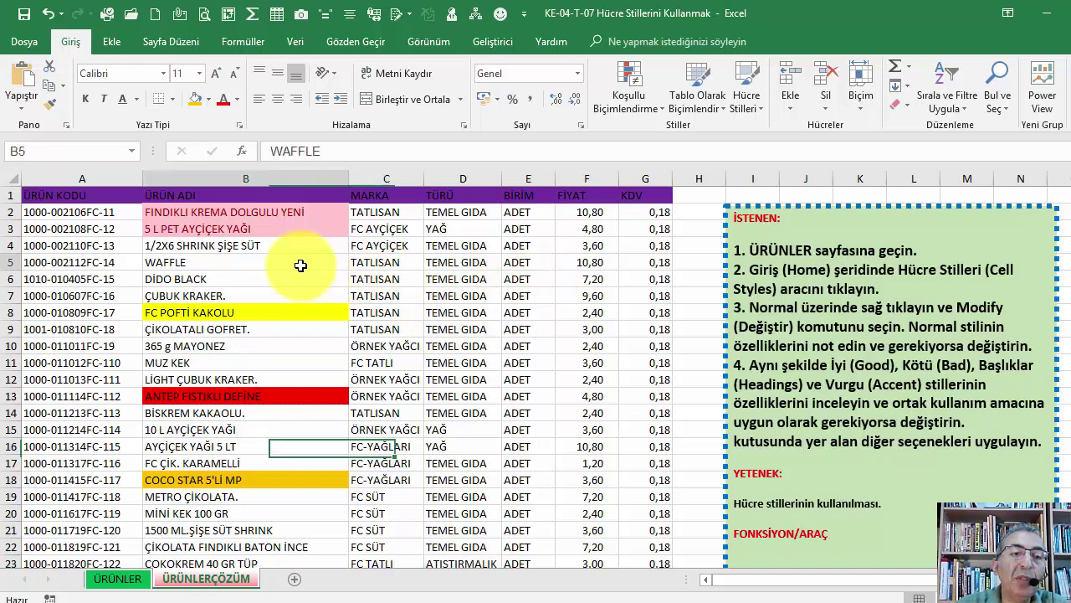
{"action": "left_click", "coordinate": [278, 283]}
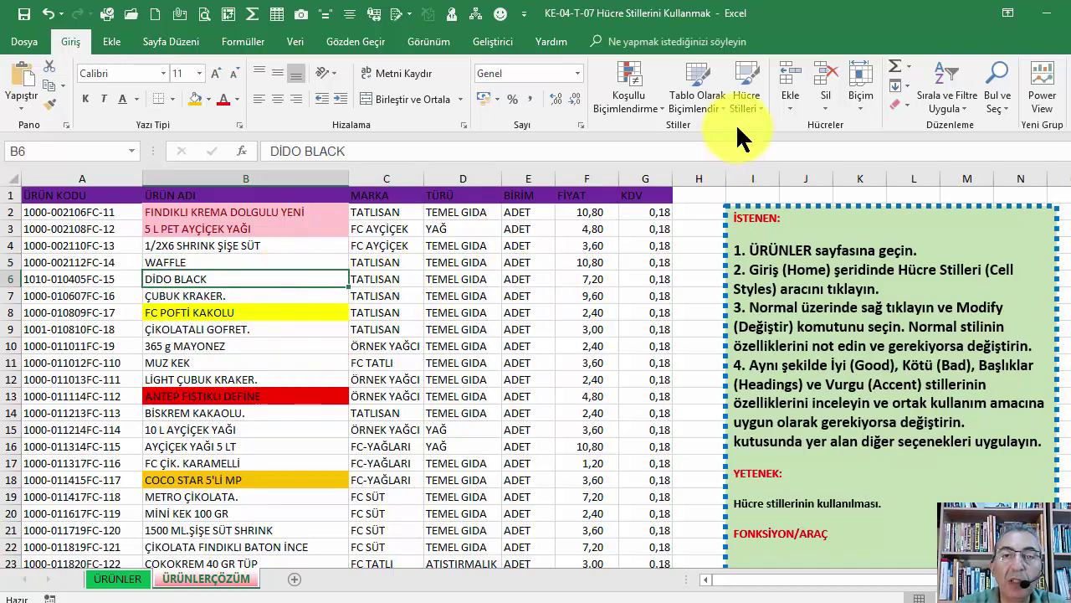
{"action": "left_click", "coordinate": [745, 100]}
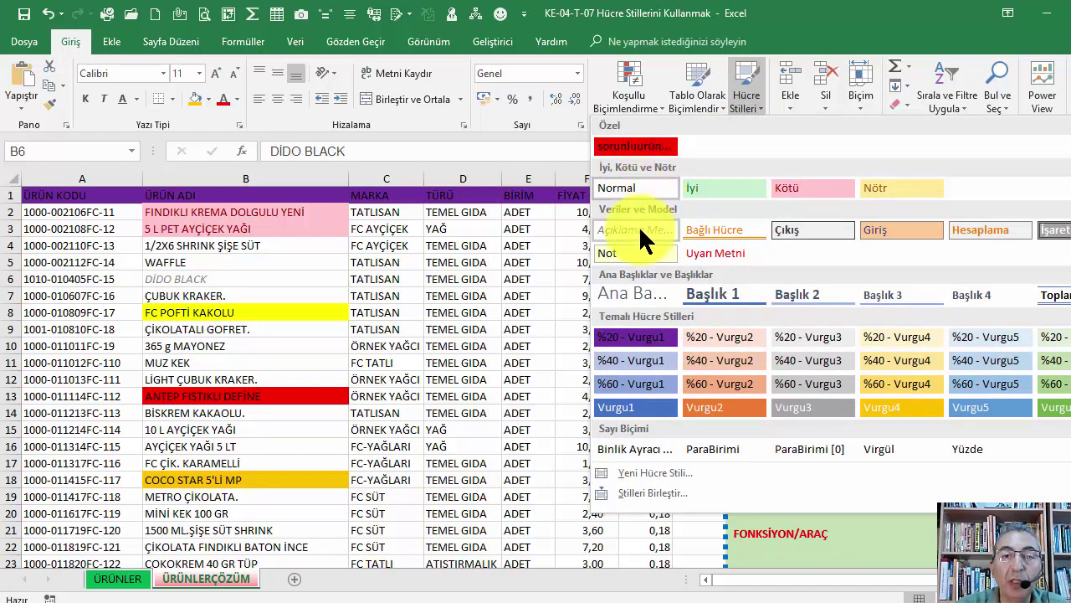
{"action": "right_click", "coordinate": [808, 187]}
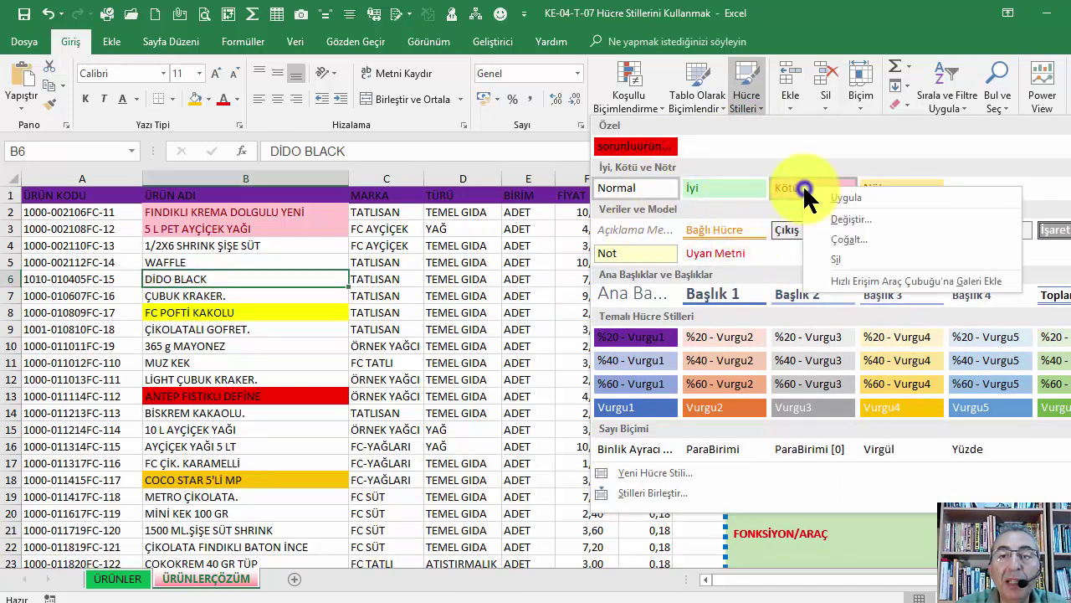
{"action": "left_click", "coordinate": [845, 222]}
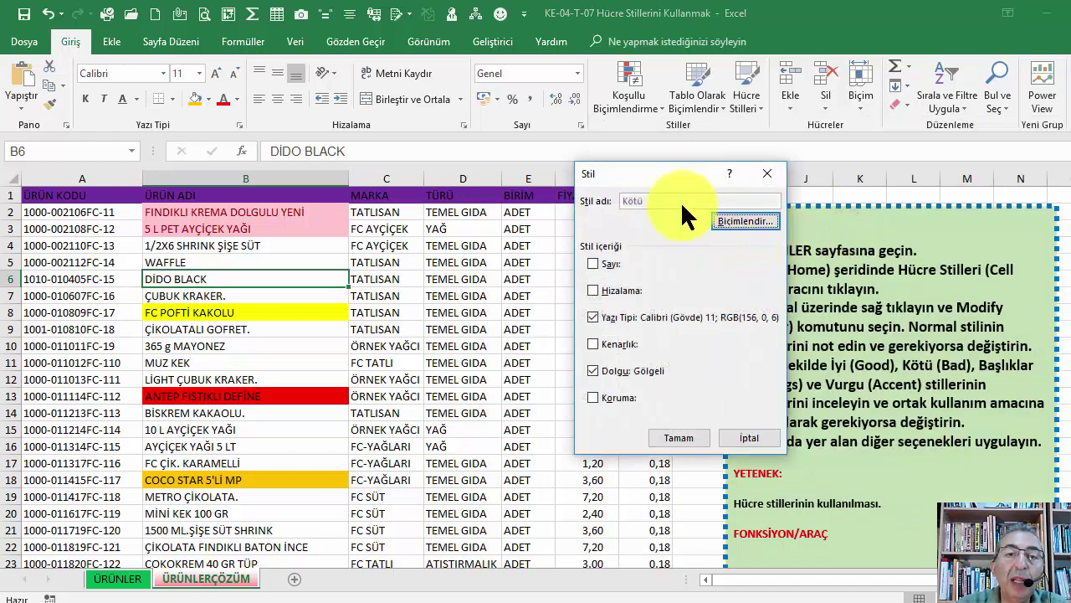
{"action": "left_click_drag", "start_coordinate": [656, 176], "coordinate": [578, 176]}
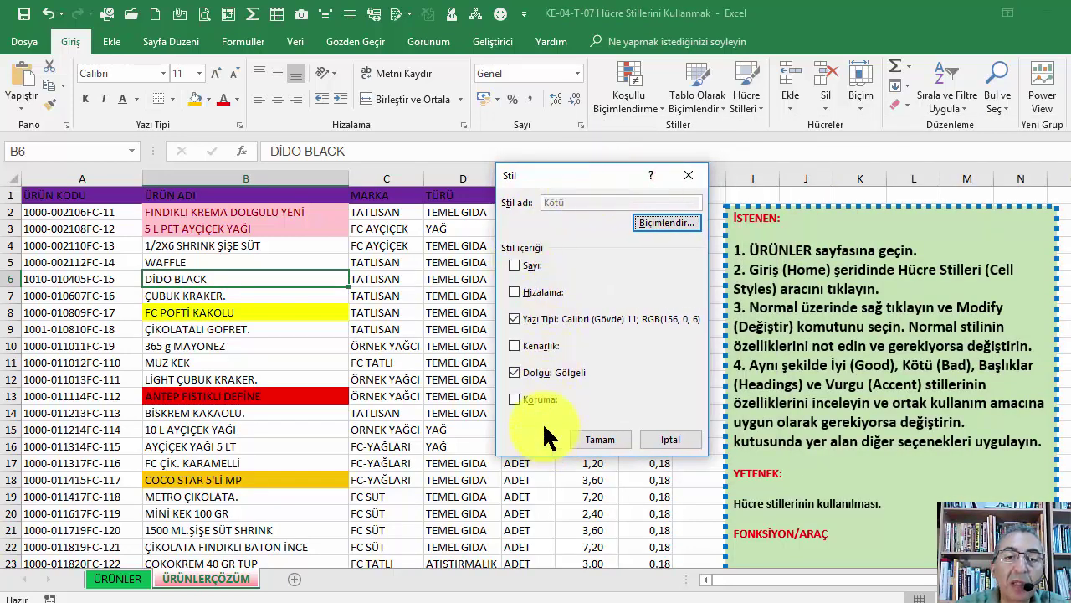
{"action": "left_click", "coordinate": [661, 224]}
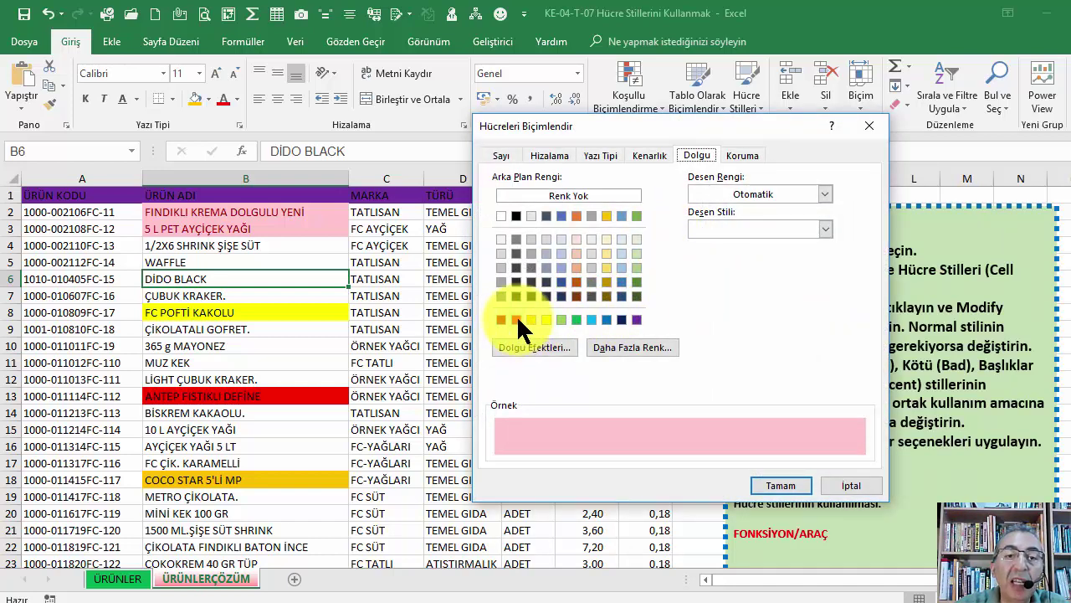
{"action": "left_click", "coordinate": [531, 319]}
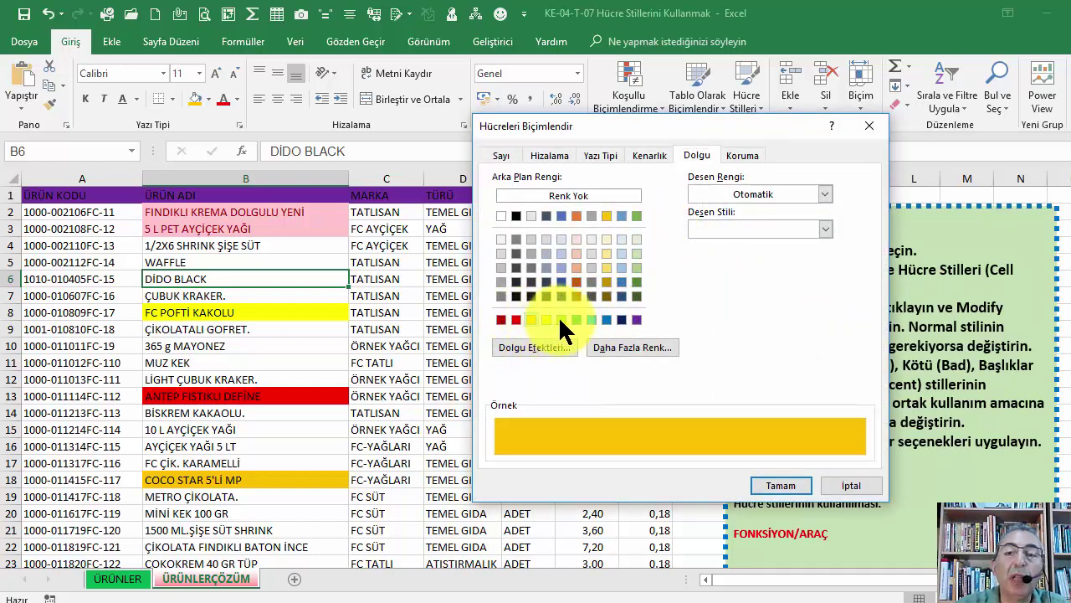
{"action": "left_click", "coordinate": [837, 486]}
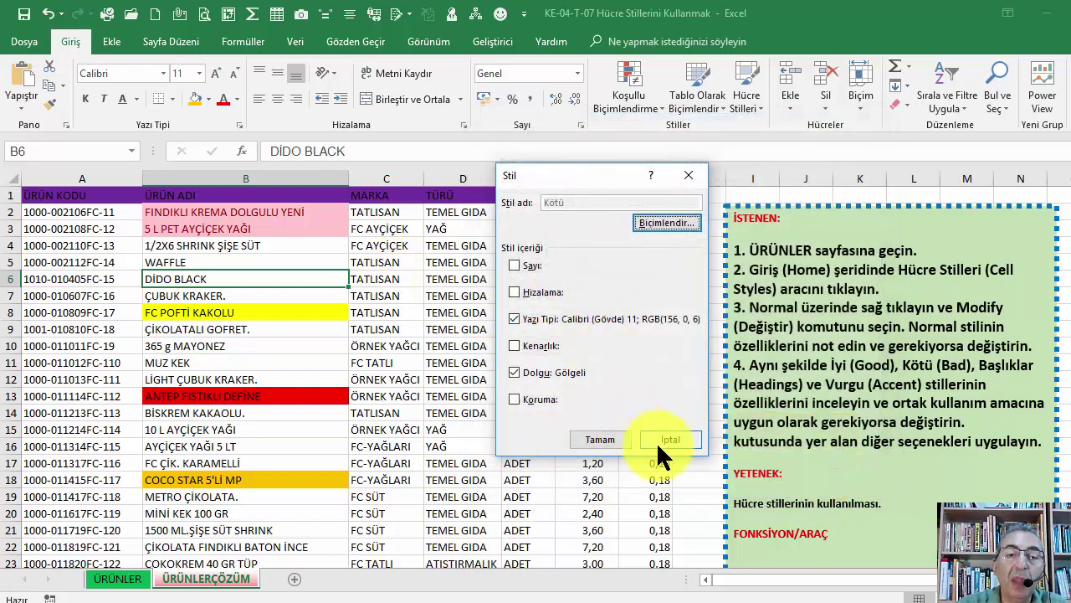
{"action": "left_click", "coordinate": [652, 436]}
{"action": "left_click", "coordinate": [456, 297]}
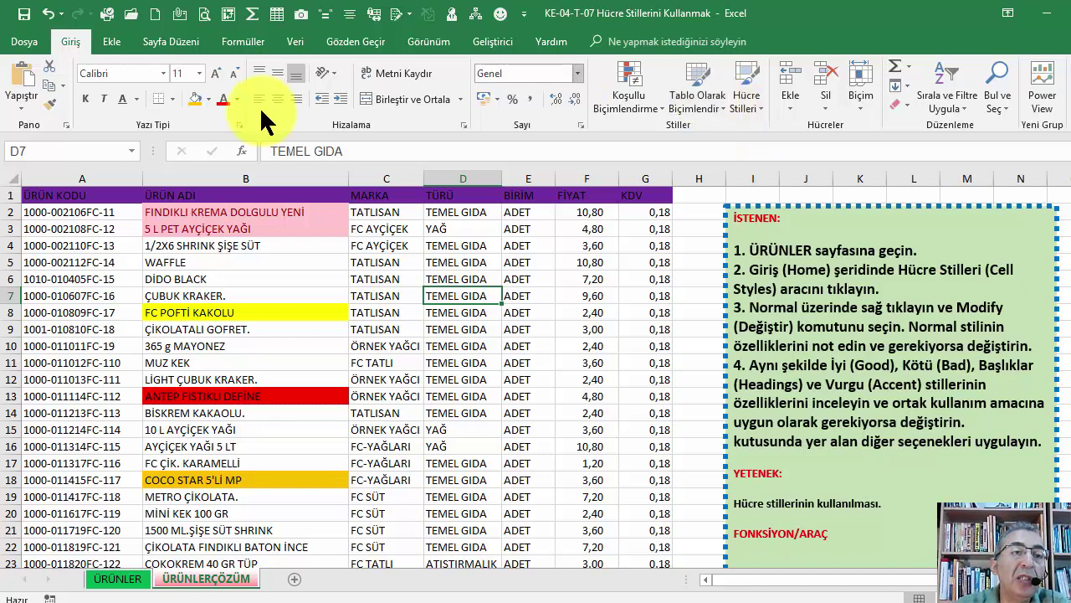
{"action": "left_click", "coordinate": [746, 94]}
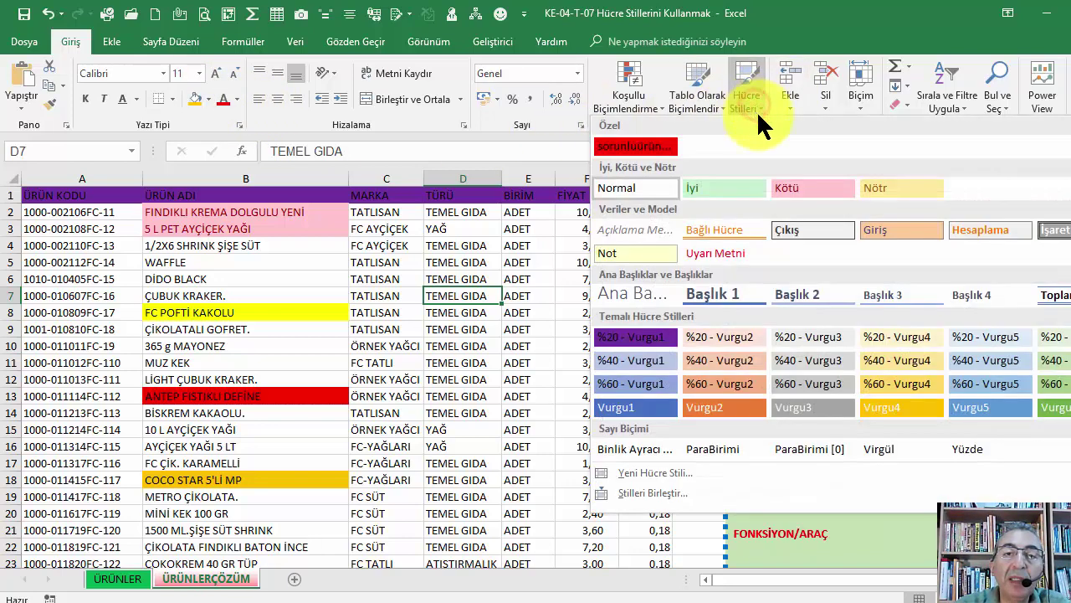
{"action": "left_click", "coordinate": [481, 226]}
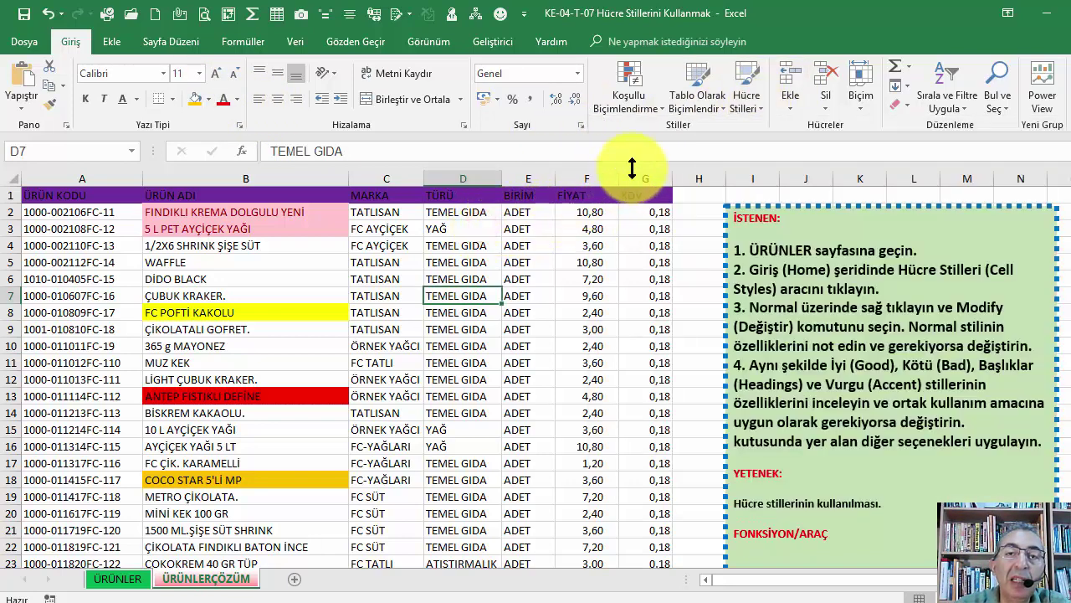